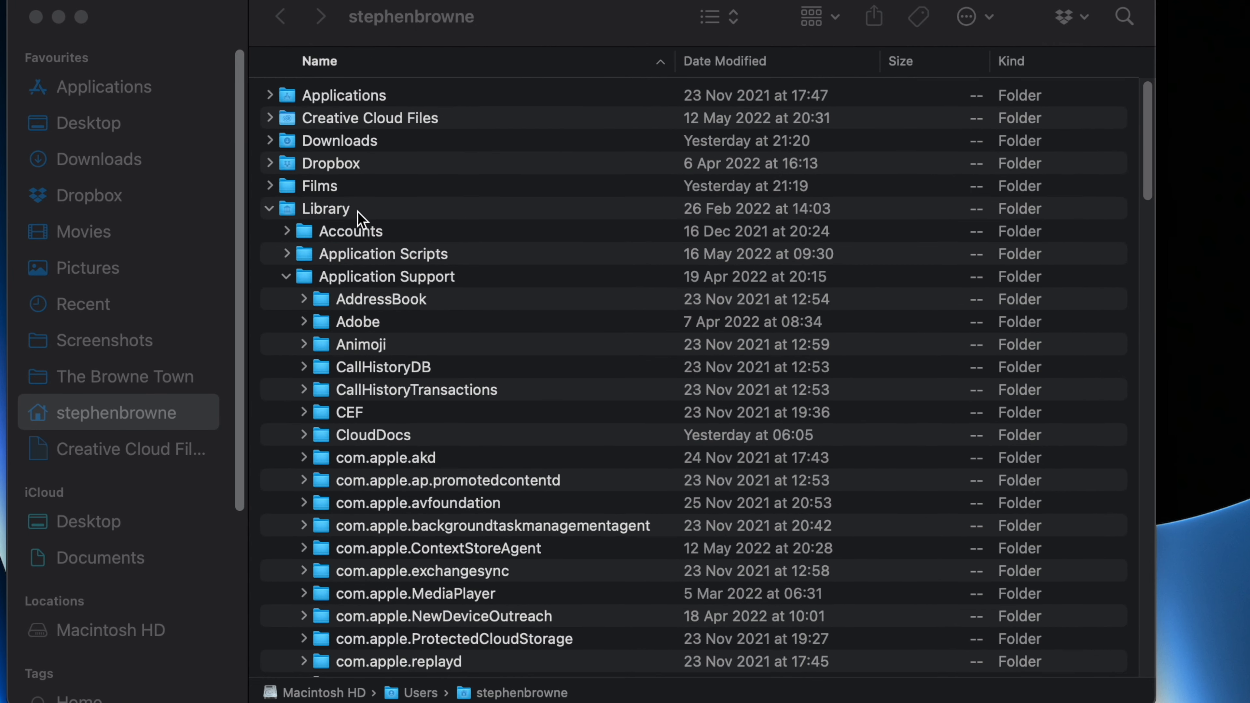
# Step: Open the Custom LUTs folder inside ProApps, under the user Library's Application Support folder
pyautogui.scroll(-20, 363, 285)
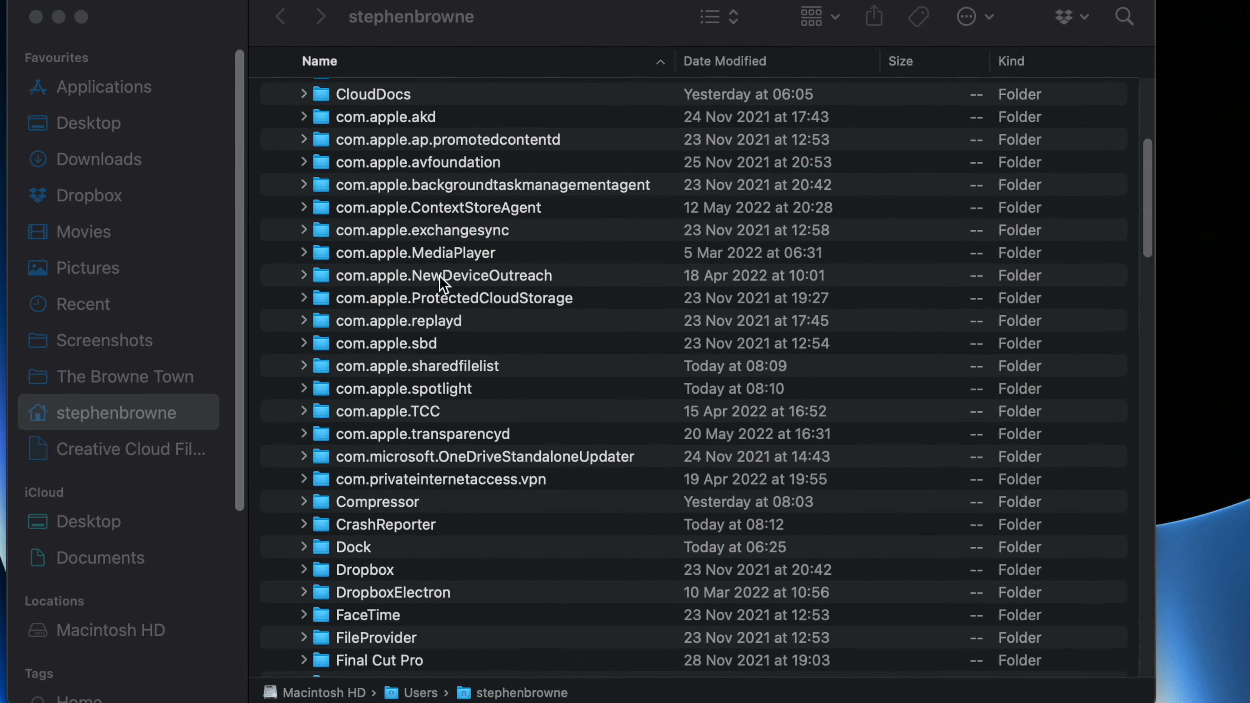
pyautogui.click(302, 279)
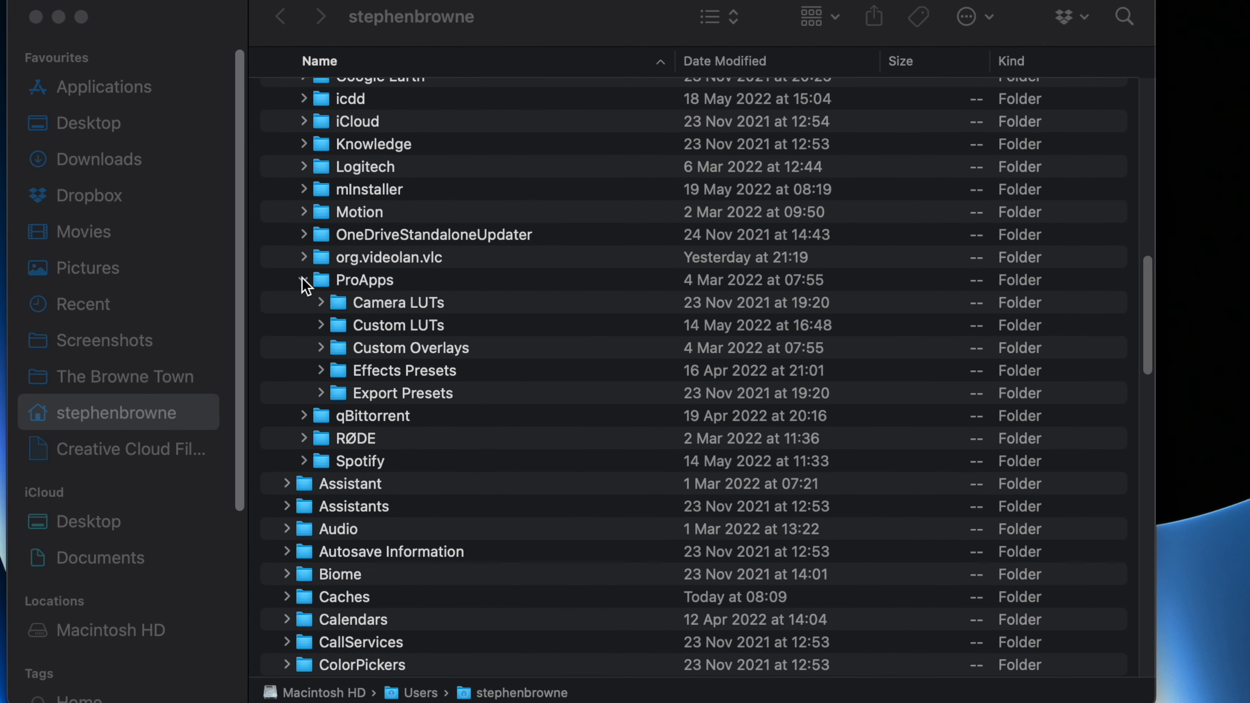
pyautogui.doubleClick(394, 327)
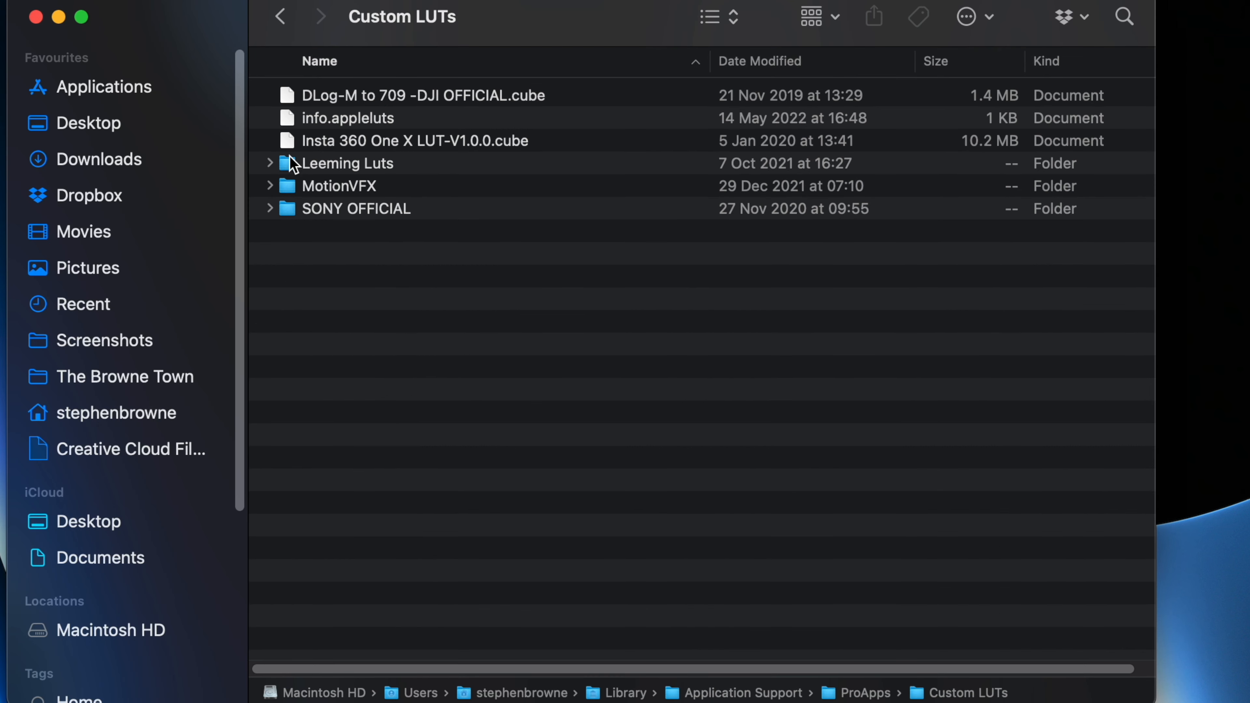
# Step: Expand the Leeming Luts folder and inspect how its DJI Mavic 2 and GoPro subfolders are organised
pyautogui.click(269, 162)
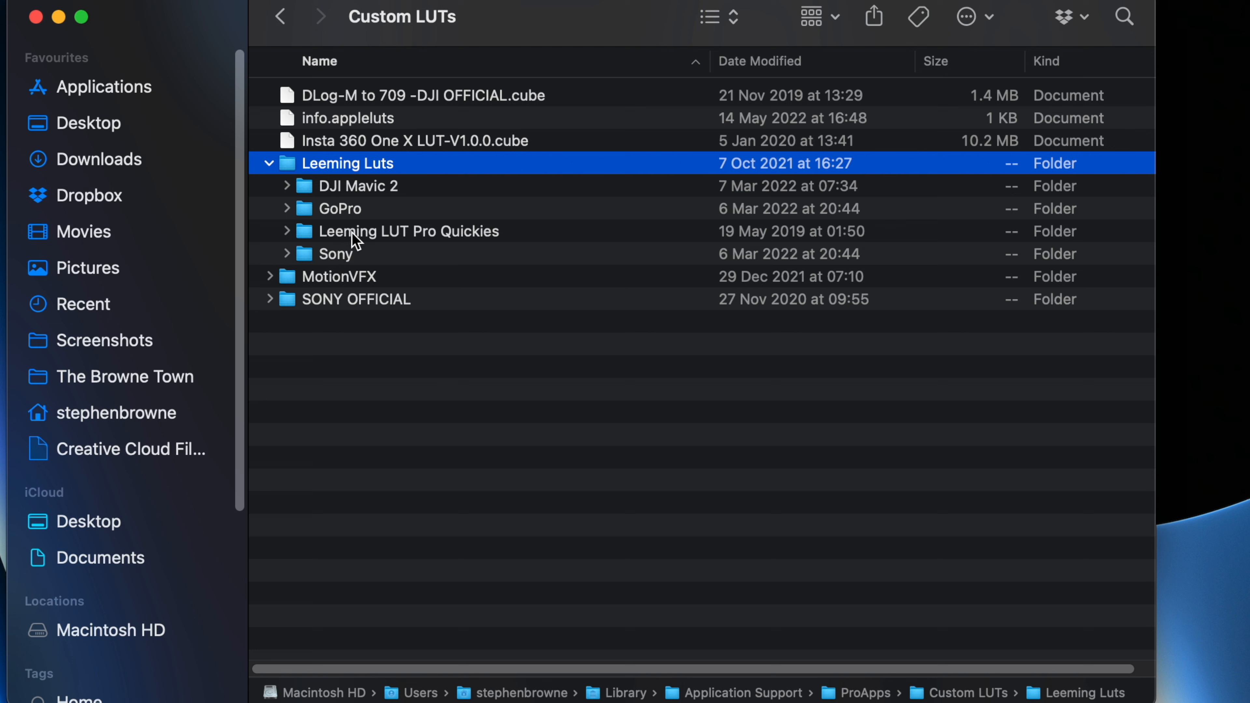
pyautogui.click(286, 186)
pyautogui.click(286, 185)
pyautogui.click(287, 209)
pyautogui.click(286, 208)
# Step: Switch to Final Cut Pro and show the Color video effects down to Custom LUT
pyautogui.hotkey('ctrl', 'Right')
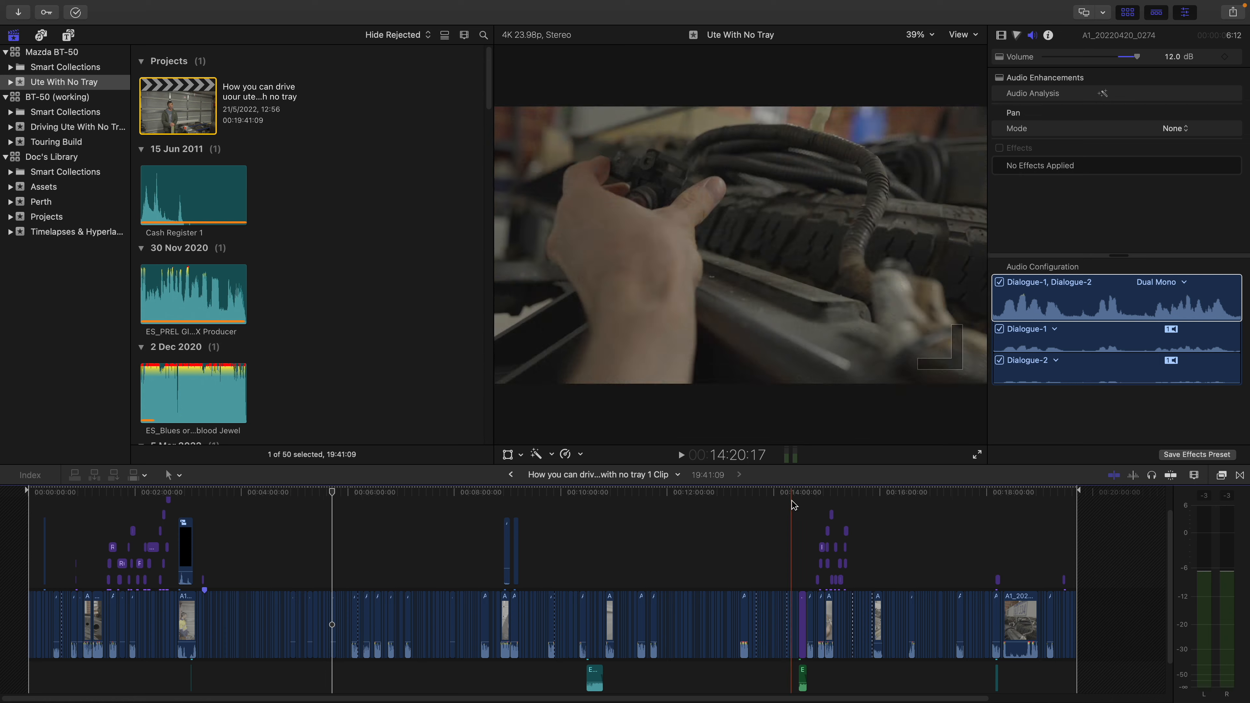
pyautogui.press('super+5')
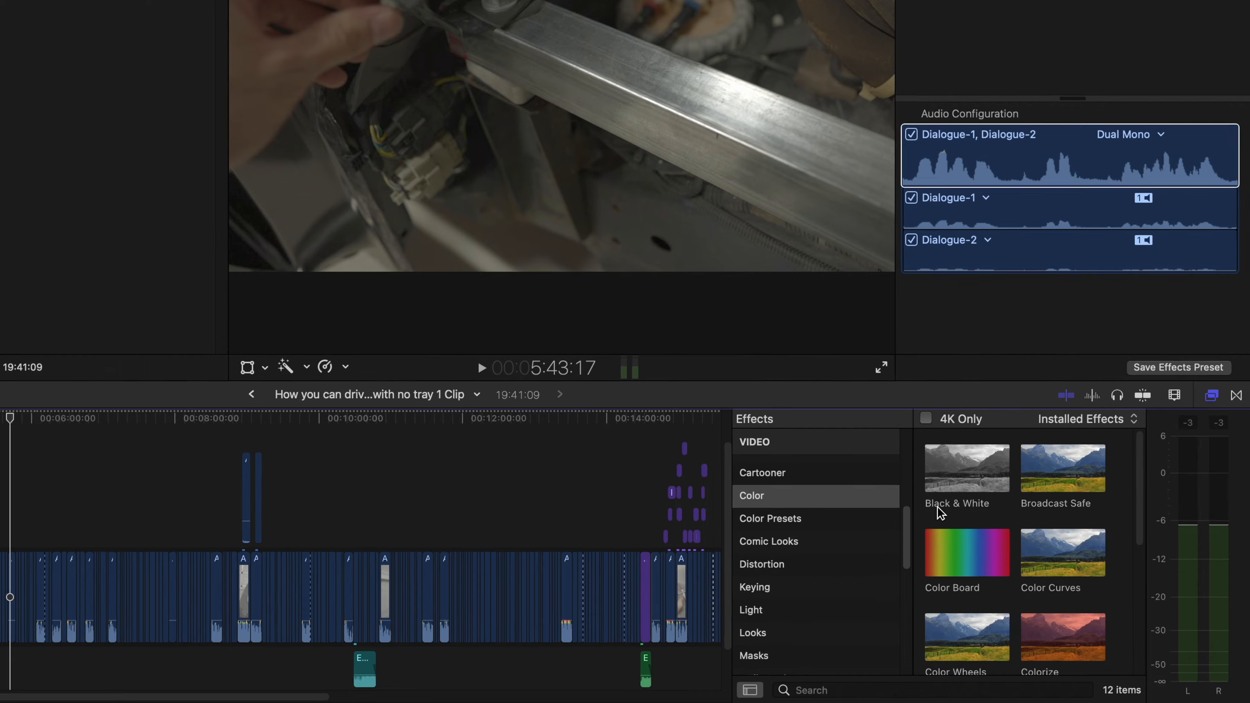
pyautogui.scroll(-4, 941, 512)
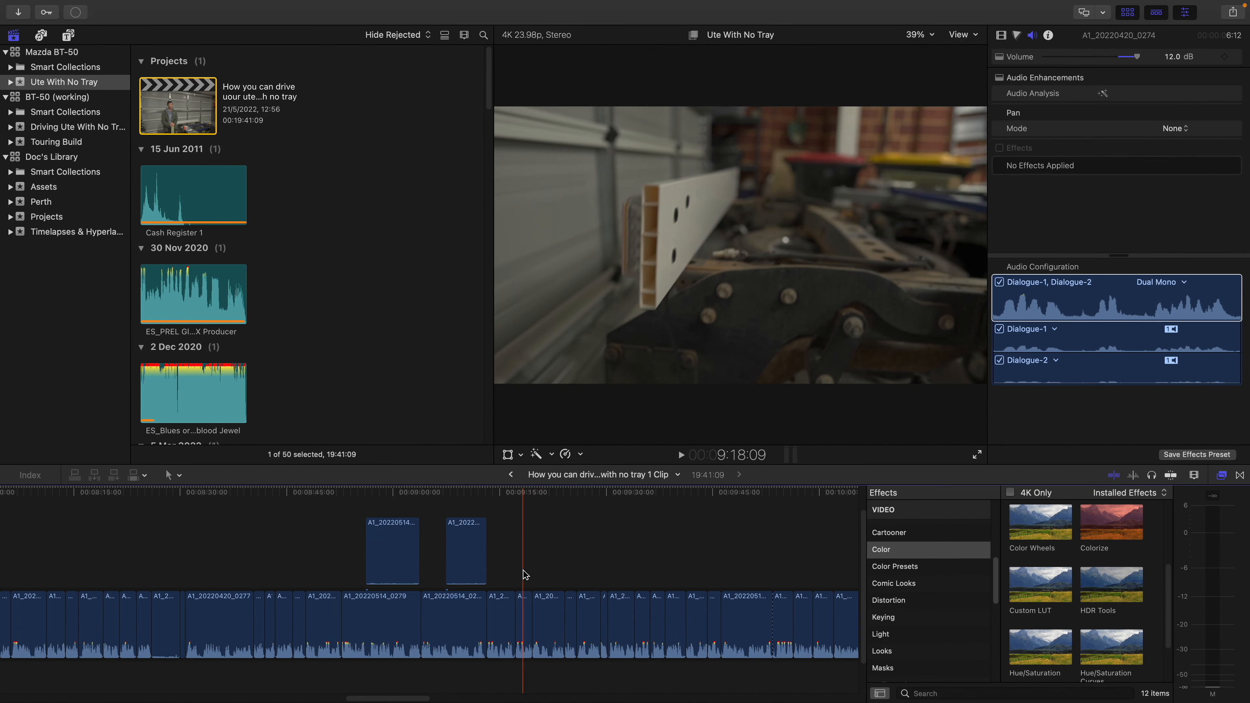
# Step: Apply the Custom LUT effect to the connected clip A1_20220514_0278 near 9:10 and display its video properties
pyautogui.press('super+equal')
pyautogui.hscroll(2, 524, 574)
pyautogui.click(377, 556)
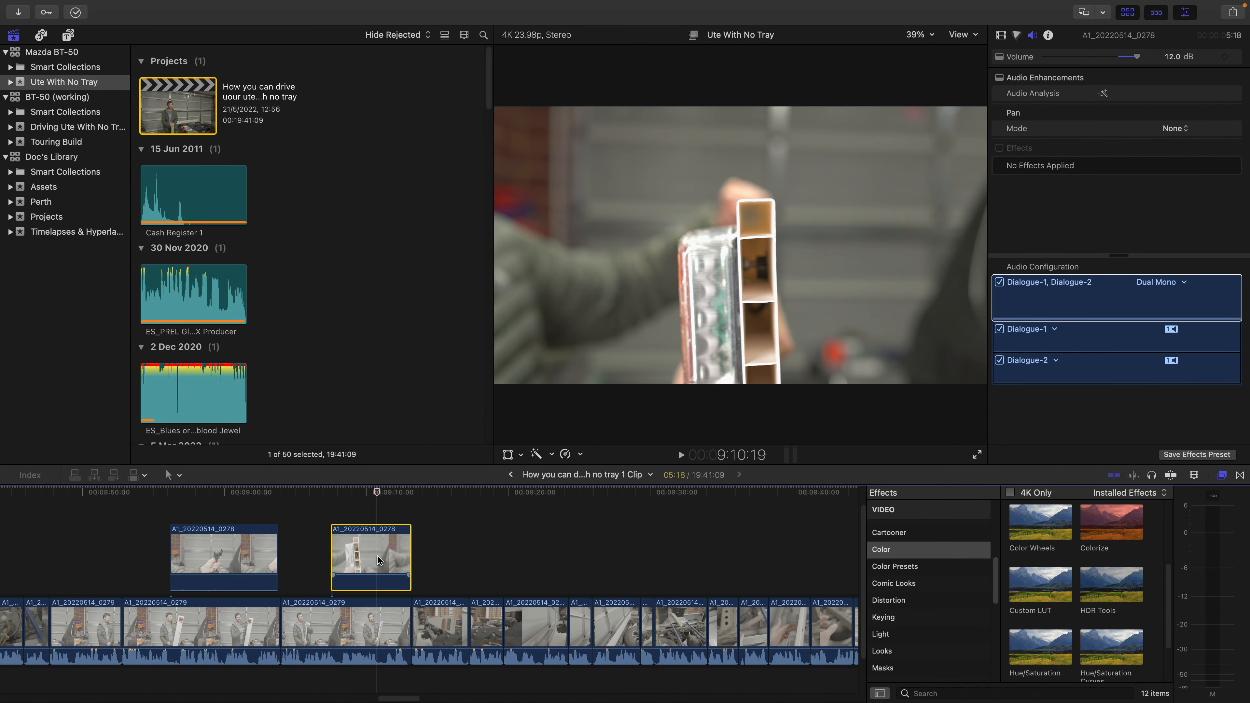
pyautogui.click(1046, 584)
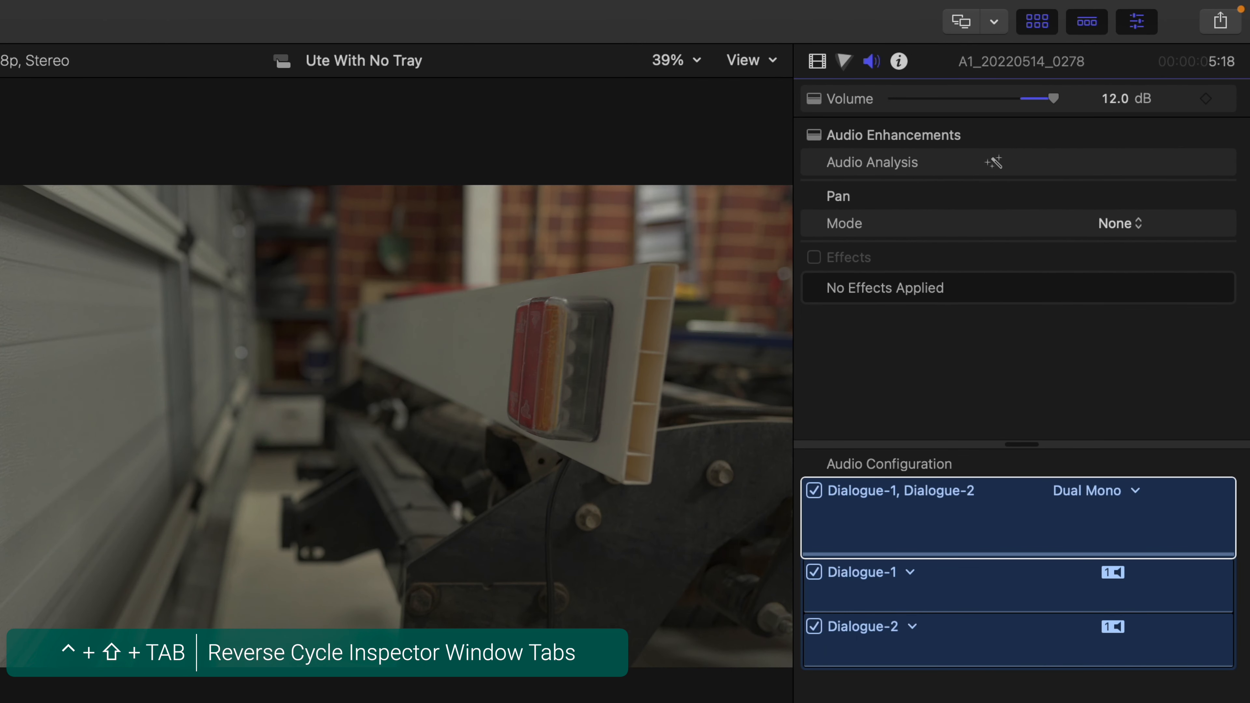
pyautogui.hotkey('ctrl', 'shift', 'Tab')
pyautogui.hotkey('ctrl', 'shift', 'Tab')
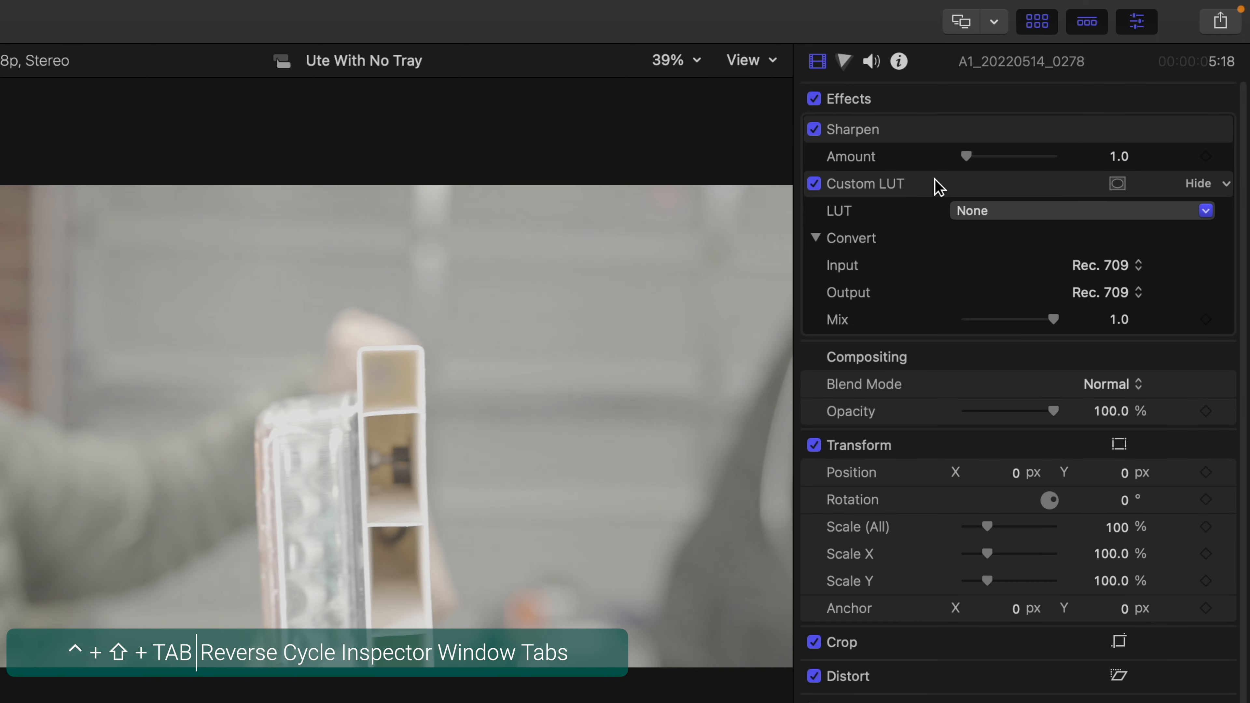
# Step: Assign Leeming LUT Pro III - Sony Picture Profiles - S-Log3 to the Custom LUT effect, with Mix at 1.0
pyautogui.click(943, 189)
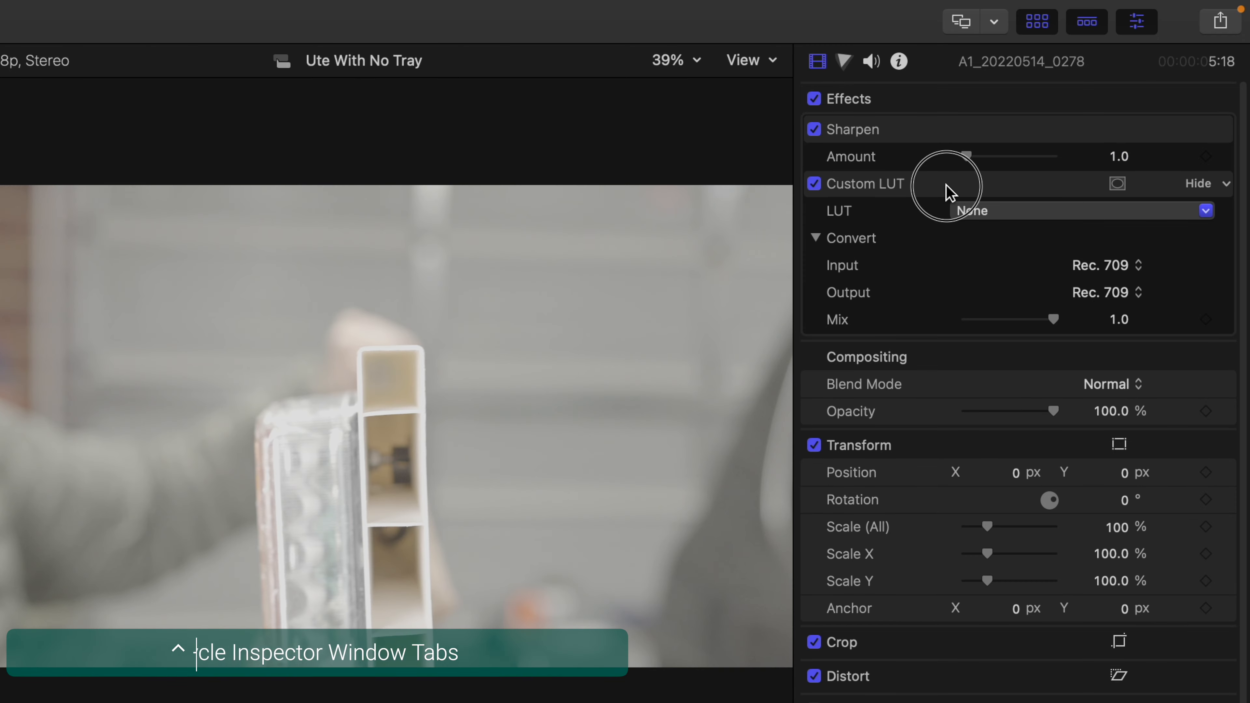
pyautogui.click(1205, 212)
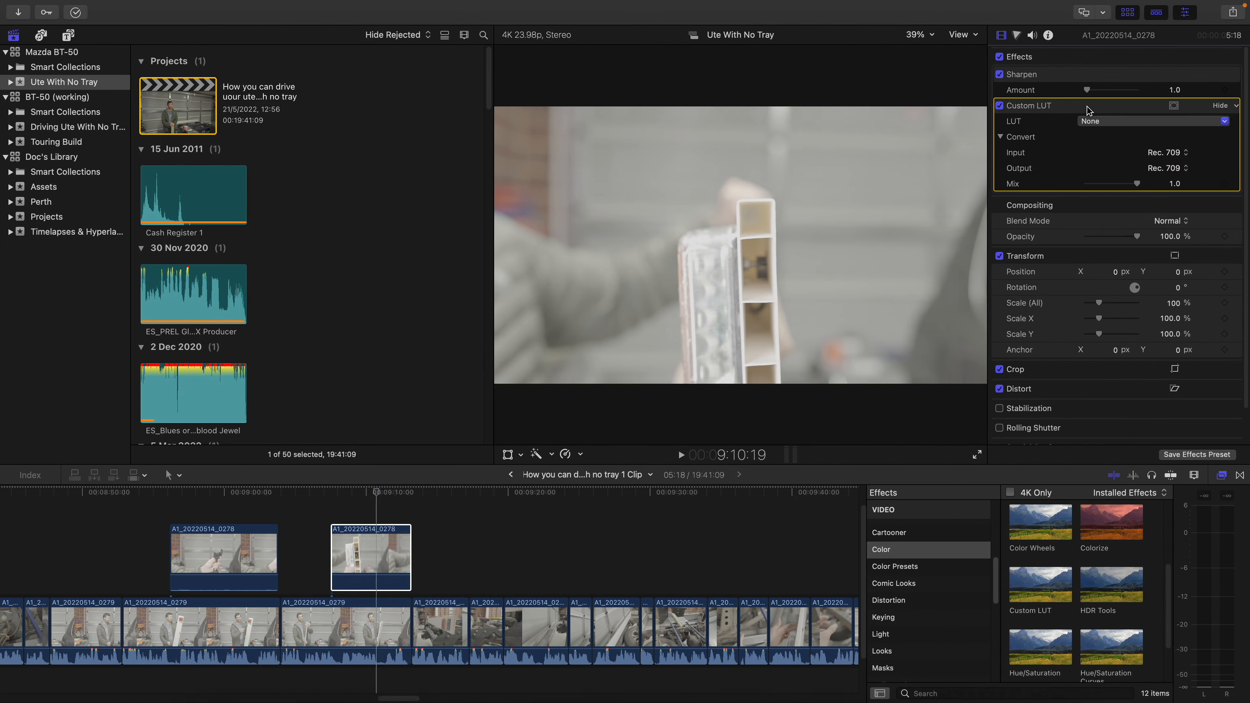
pyautogui.click(1181, 123)
pyautogui.moveTo(1062, 252)
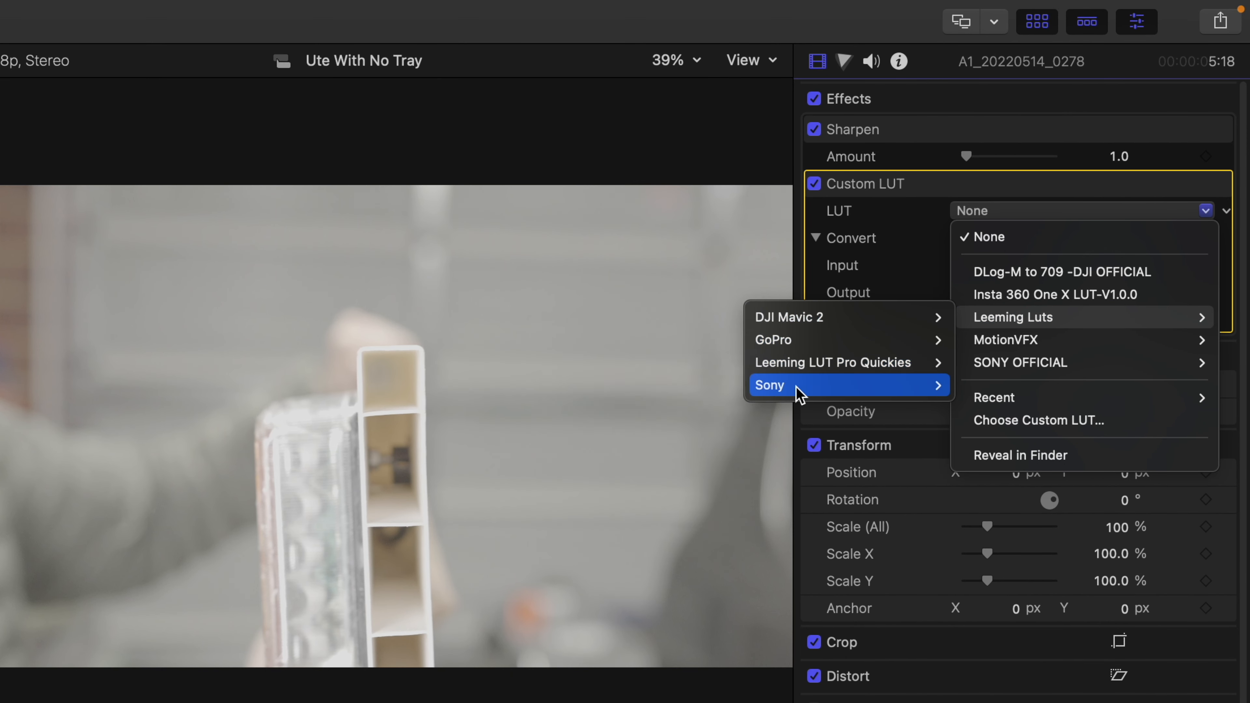
pyautogui.moveTo(787, 386)
pyautogui.moveTo(704, 394)
pyautogui.moveTo(681, 415)
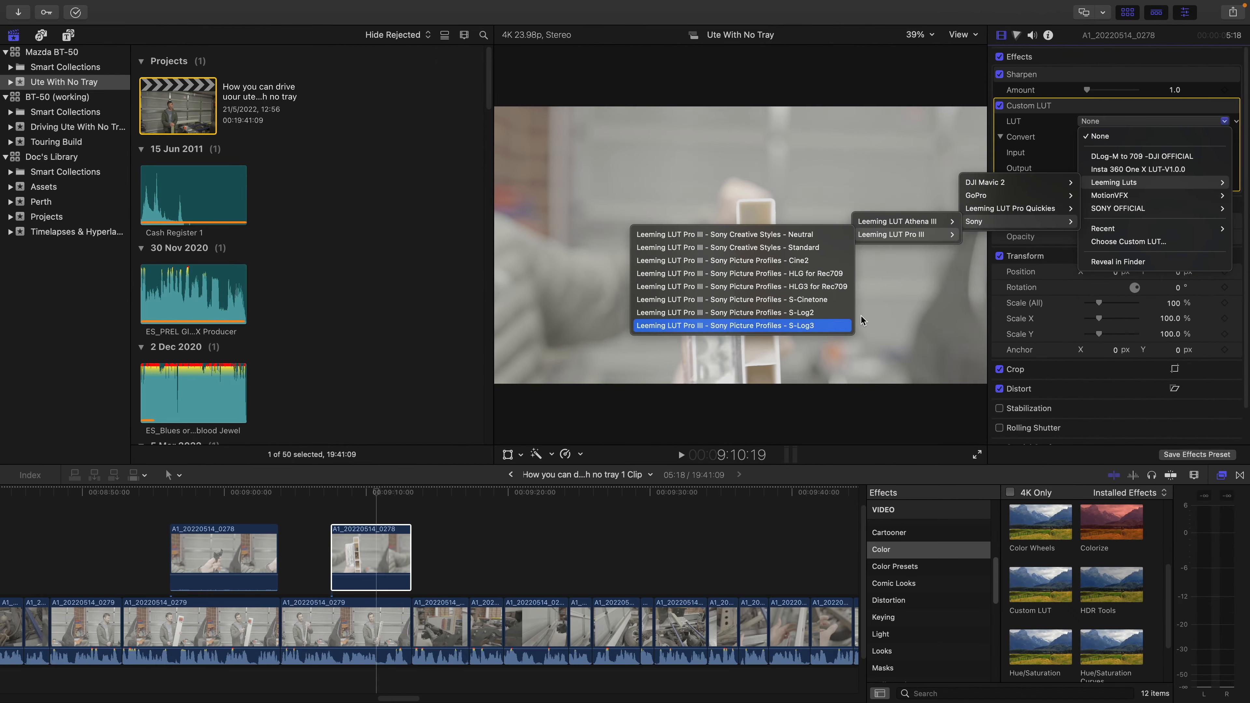
pyautogui.click(742, 343)
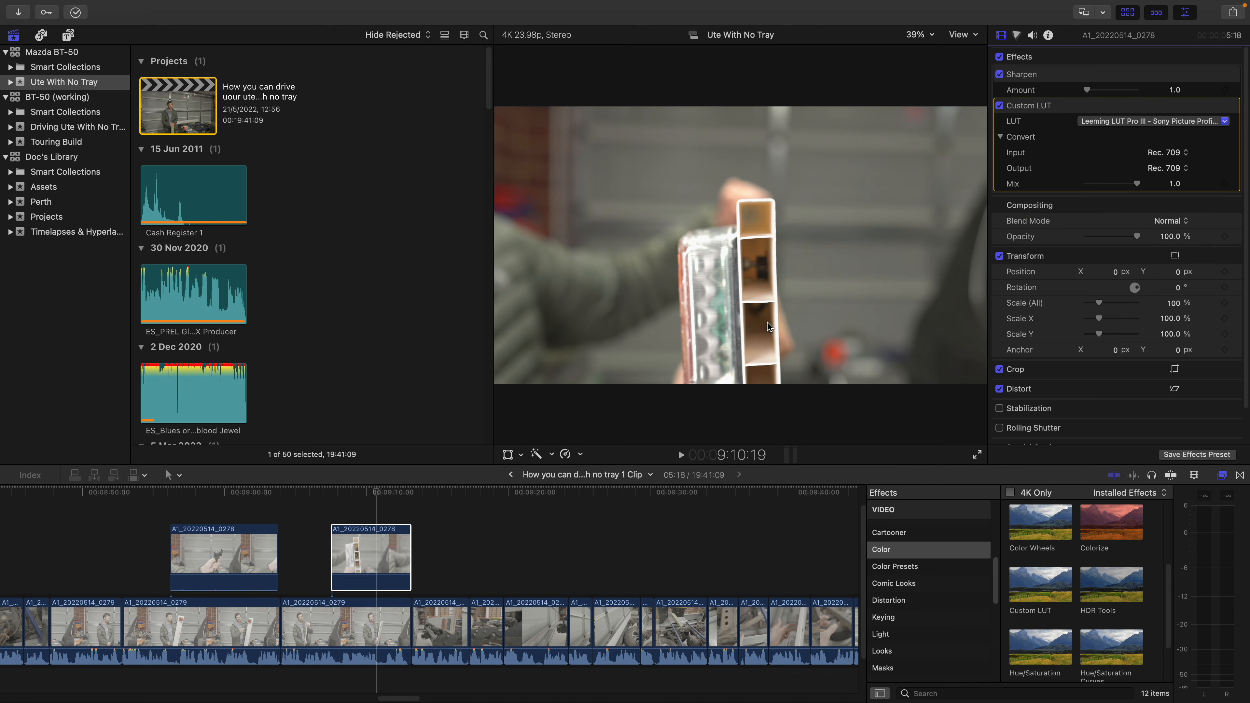
pyautogui.moveTo(1136, 186)
pyautogui.mouseDown()
pyautogui.moveTo(1107, 188)
pyautogui.moveTo(1146, 186)
pyautogui.mouseUp()
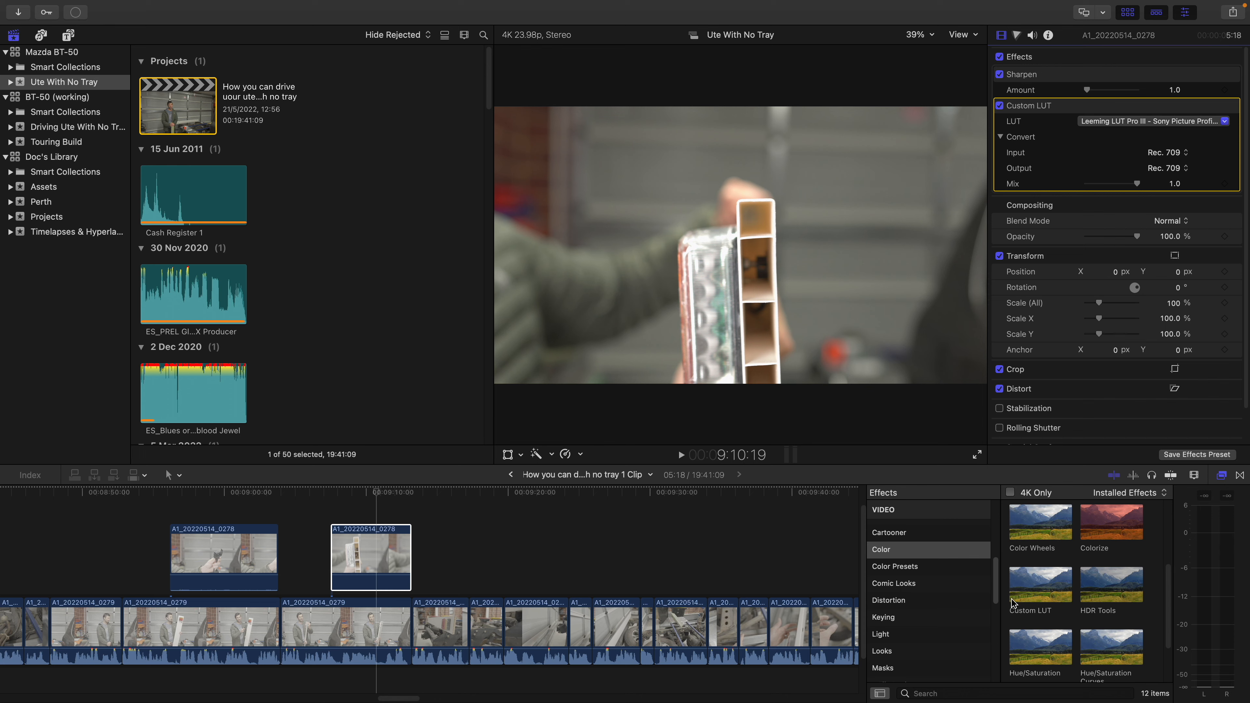
# Step: Add a second Custom LUT effect using Leeming LUT Pro Quickie - Neutral Film 102 and compare the image with it off and on
pyautogui.doubleClick(1039, 585)
pyautogui.click(1147, 215)
pyautogui.moveTo(1121, 277)
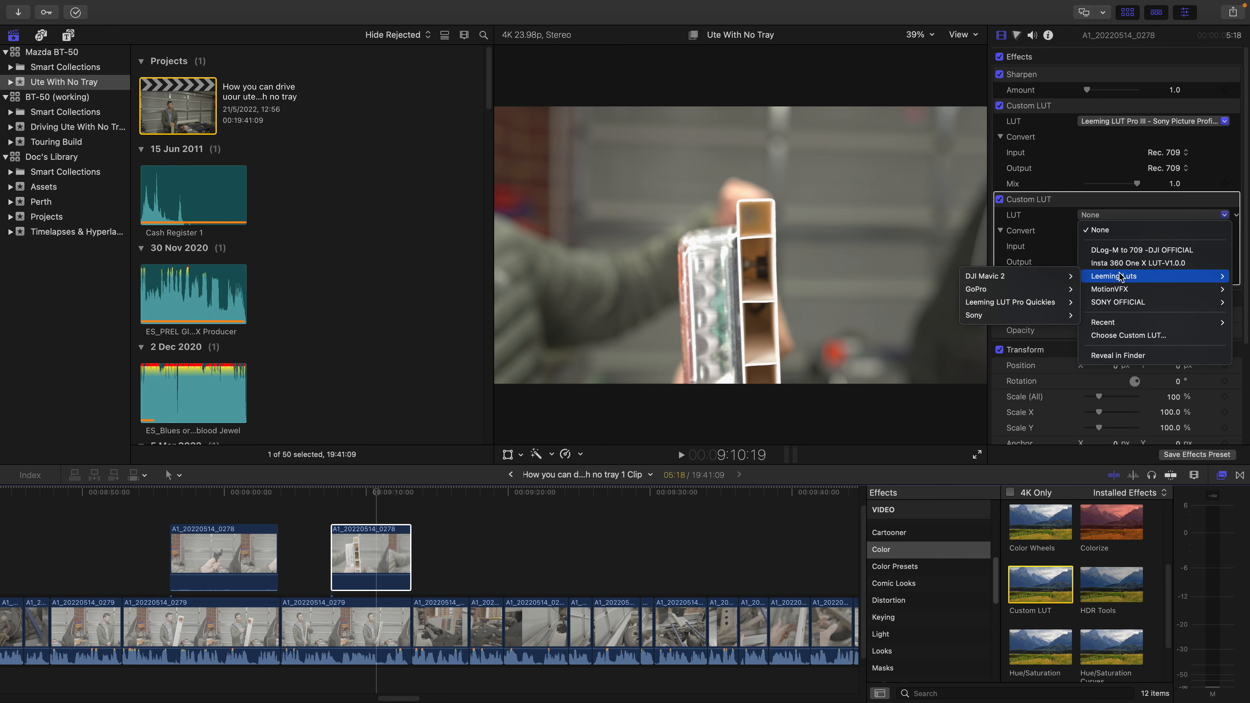
pyautogui.moveTo(1003, 306)
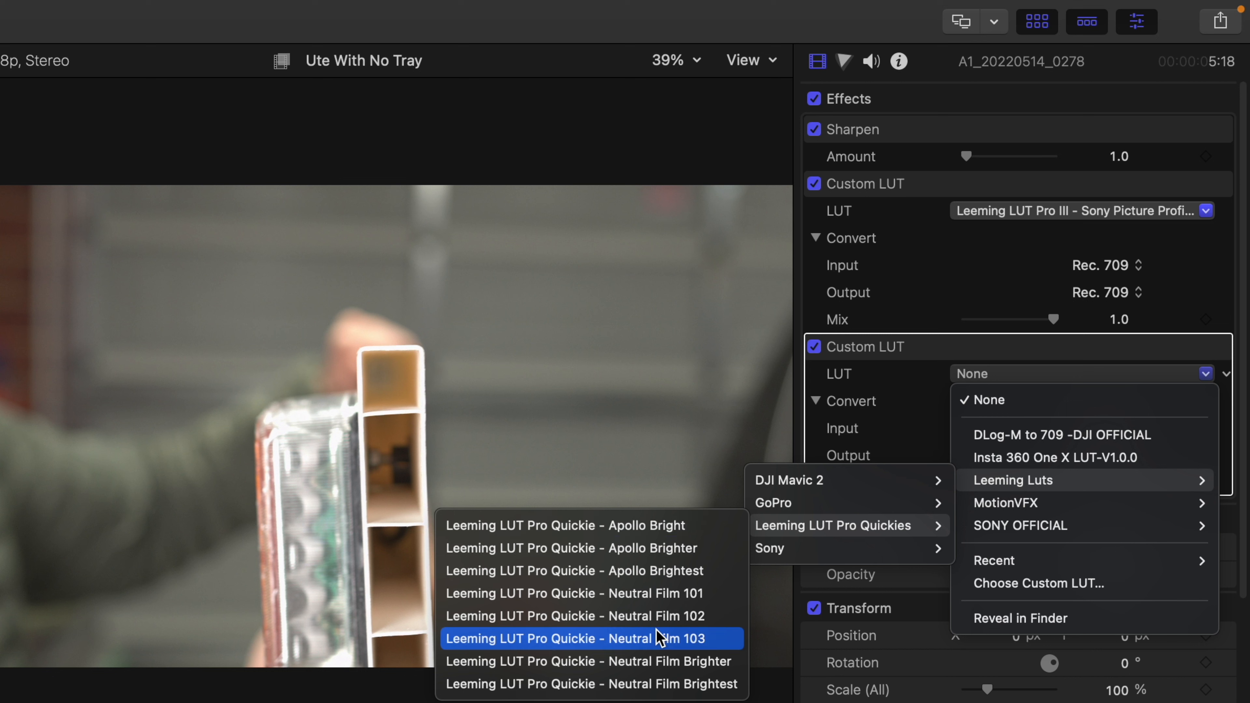
pyautogui.click(614, 620)
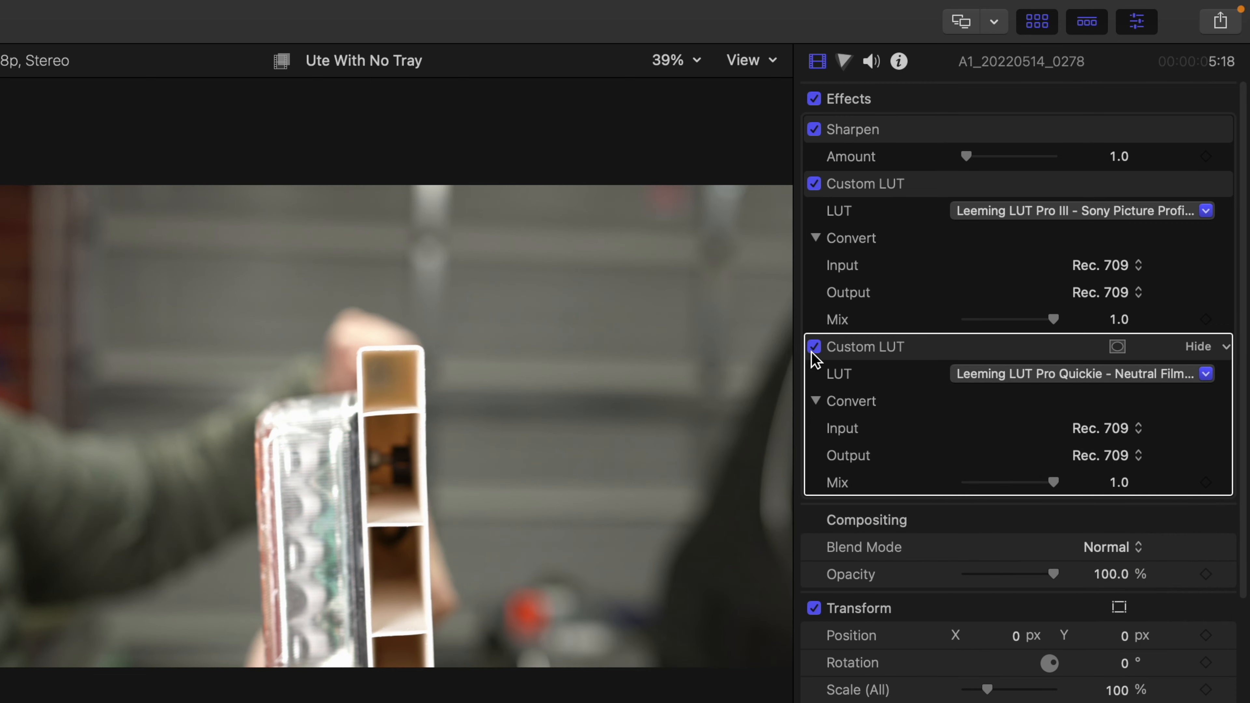
pyautogui.click(814, 347)
pyautogui.click(814, 347)
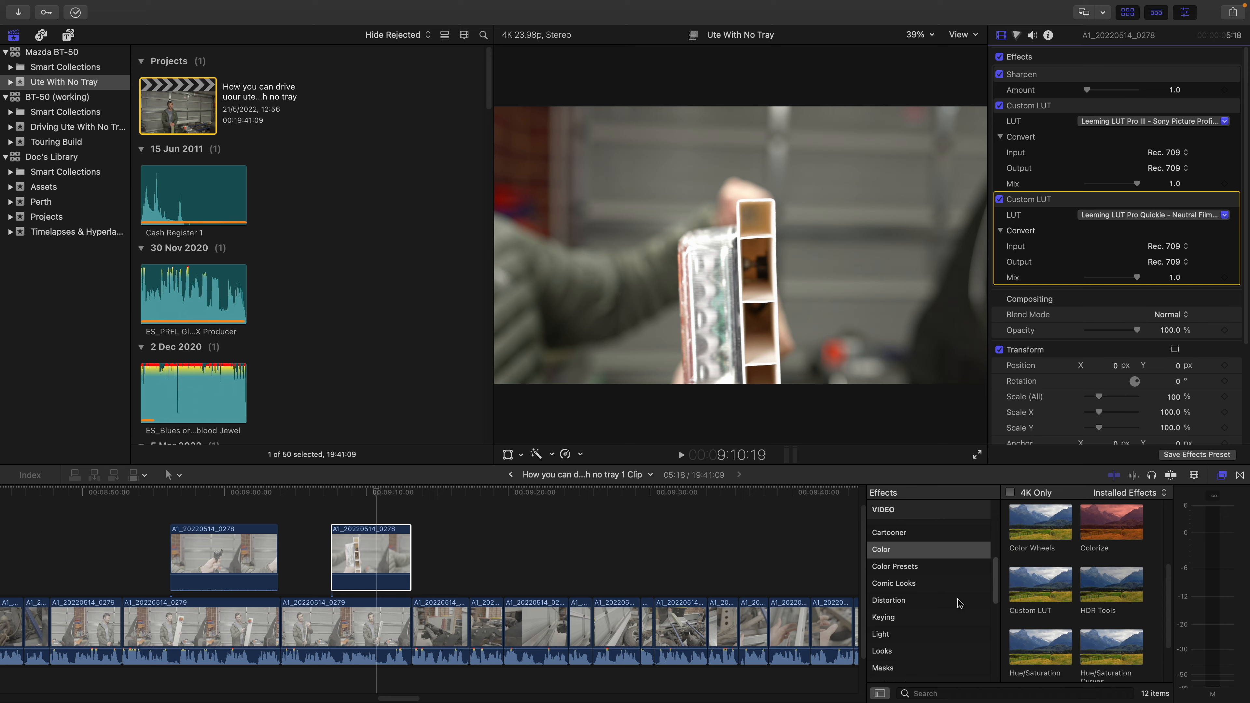
# Step: Browse the custom _Leeming LUTs effects category and preview its saved LUT presets, such as S-log 3 Athena III, on the clip
pyautogui.scroll(5, 935, 590)
pyautogui.click(903, 575)
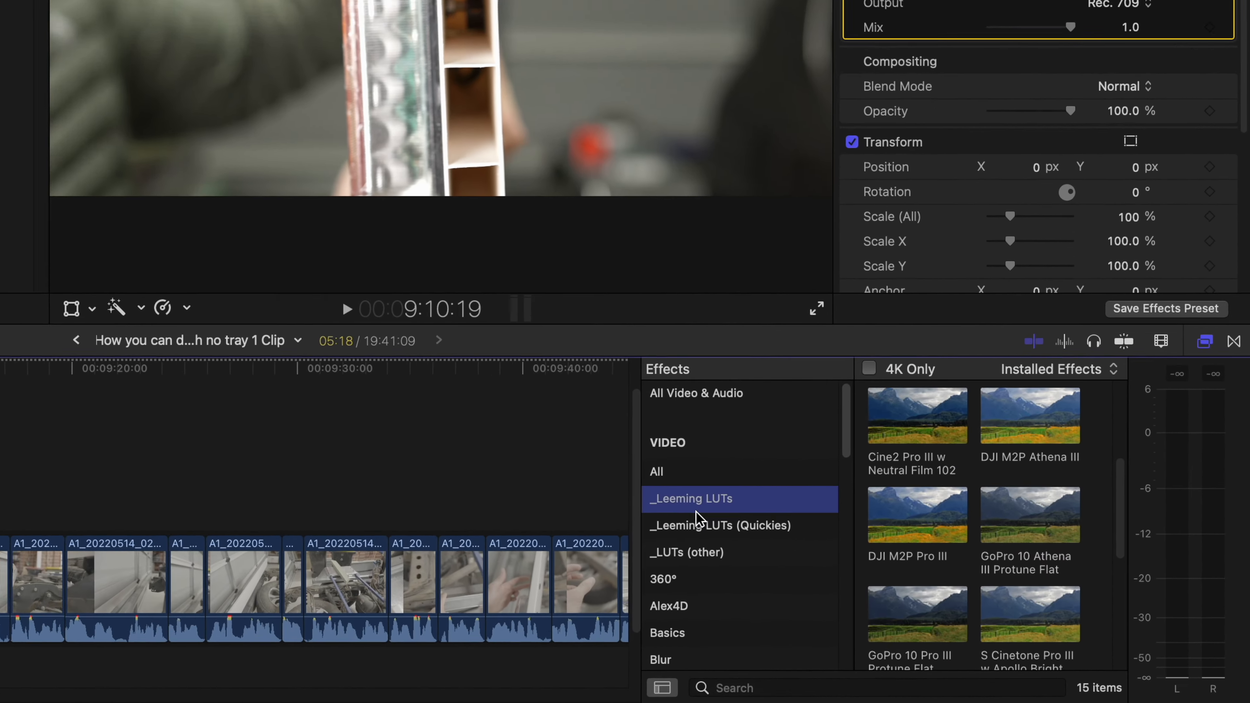
pyautogui.click(699, 525)
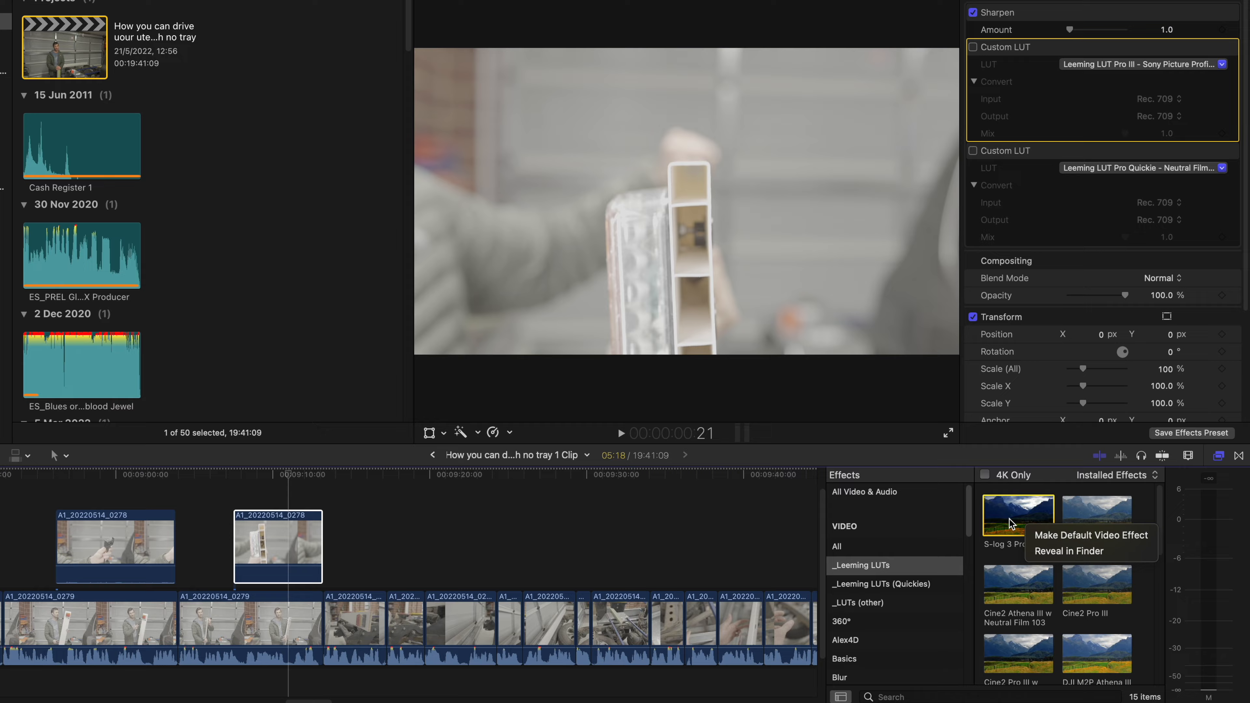
pyautogui.click(982, 509)
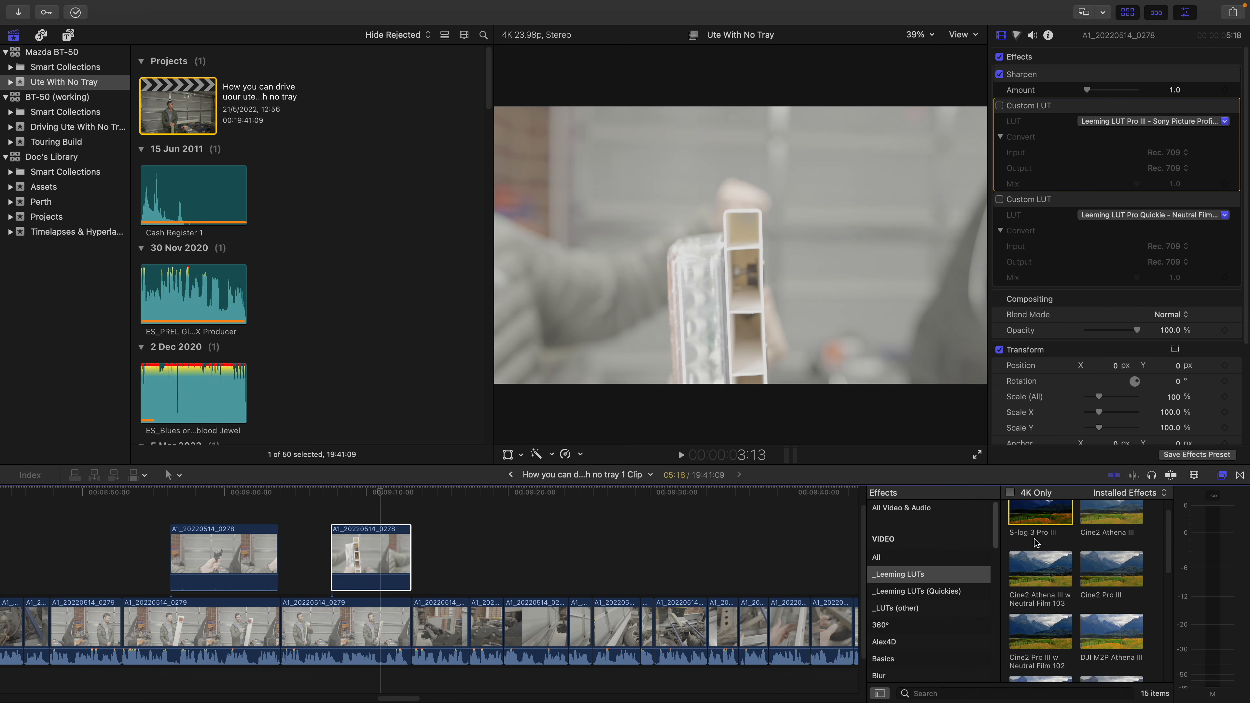
pyautogui.scroll(-3, 1041, 529)
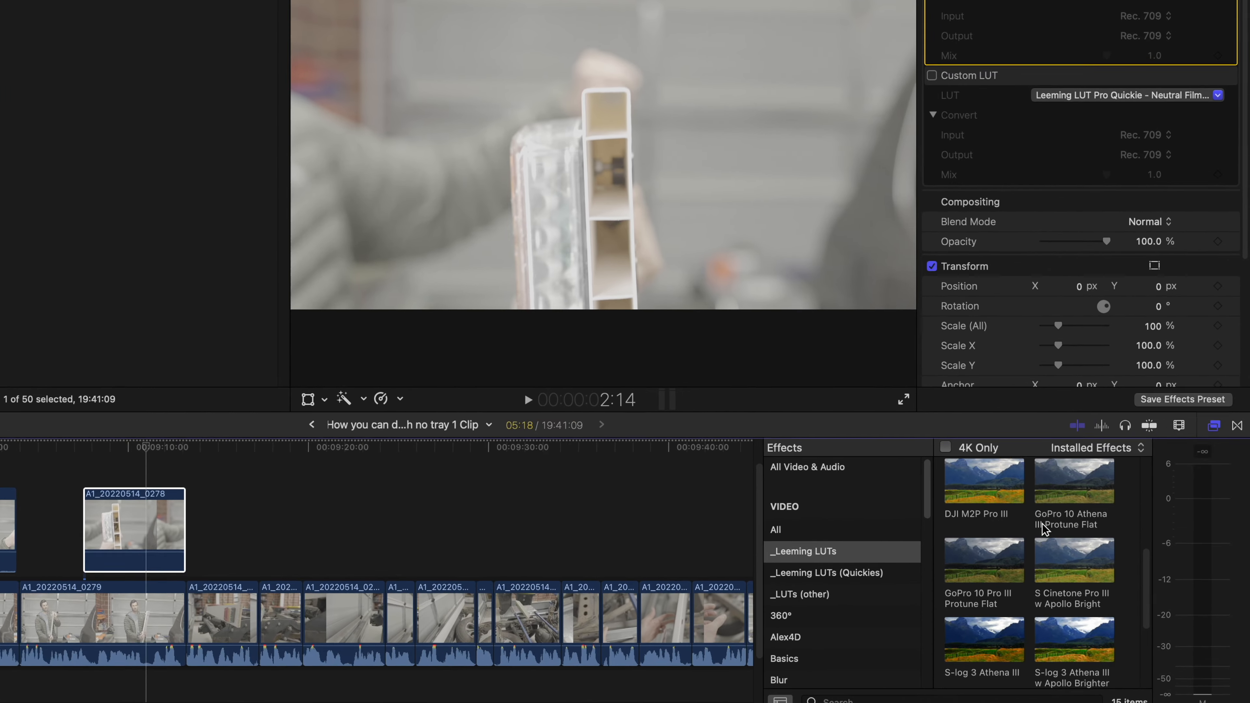
pyautogui.scroll(-2, 1077, 551)
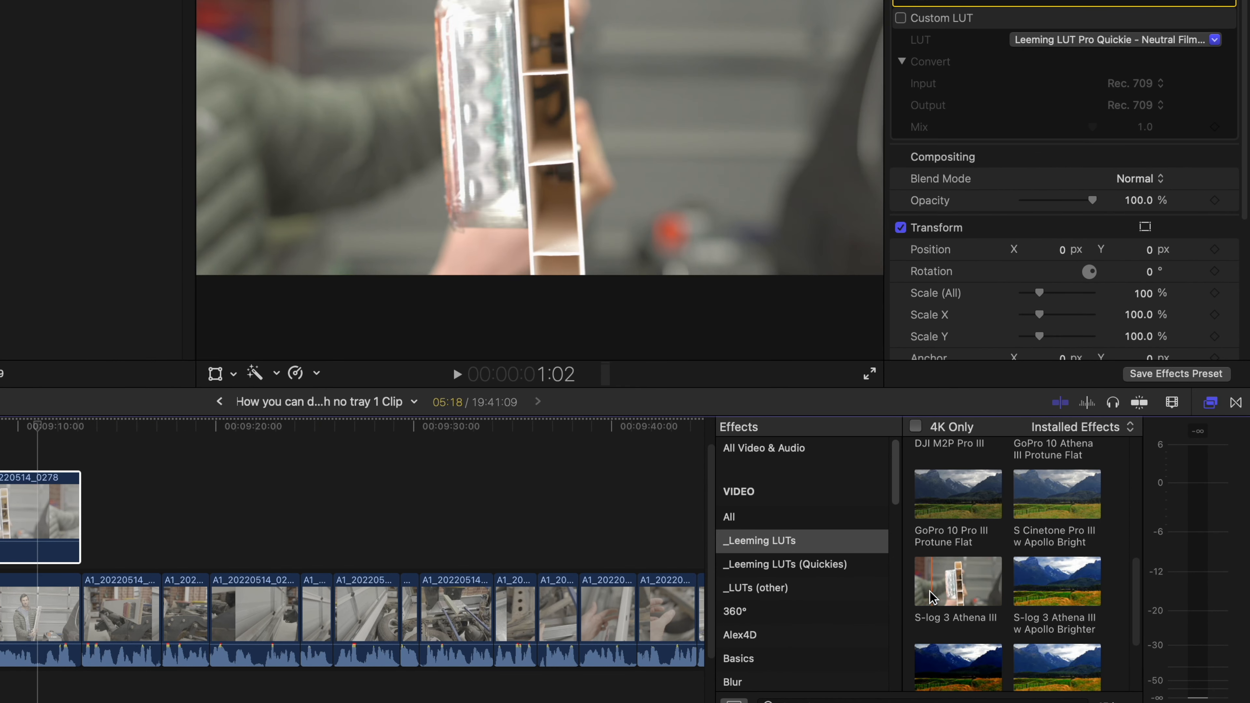
pyautogui.scroll(-2, 957, 586)
pyautogui.scroll(-1, 957, 587)
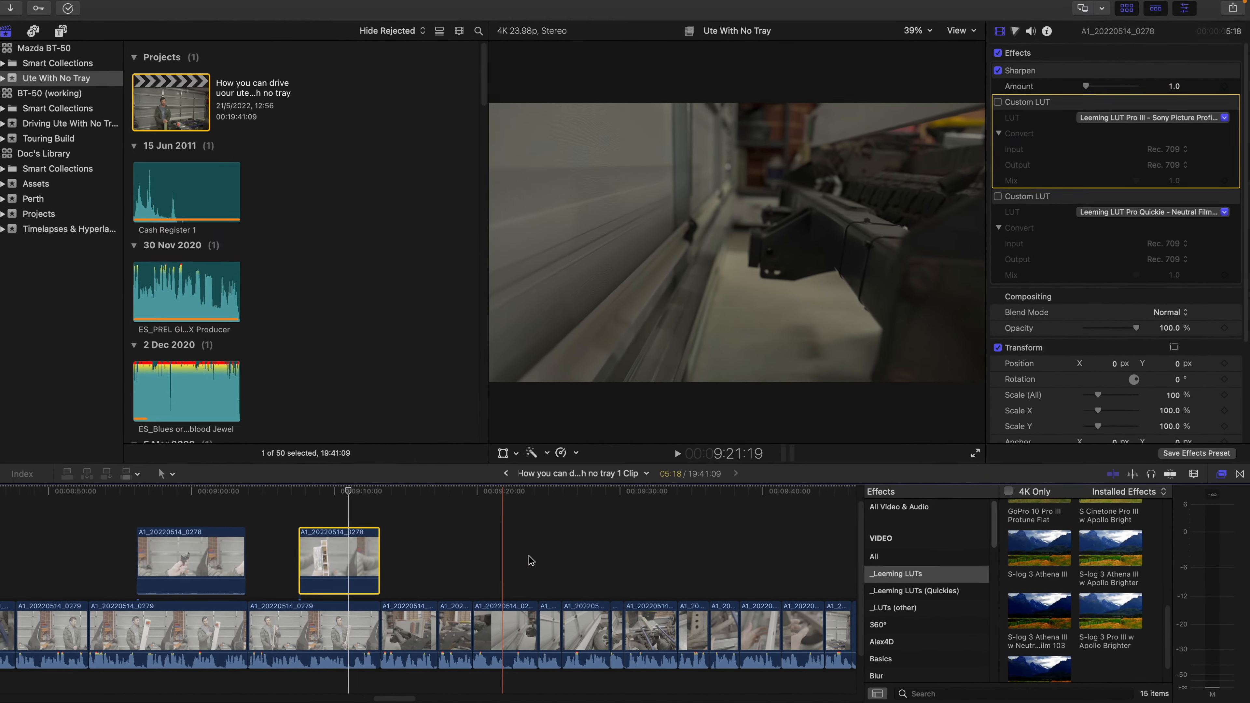
# Step: Select the dark clip A1_20220420_0254 and compare its image with the Apollo Bright Custom LUT off and on
pyautogui.click(559, 575)
pyautogui.click(564, 594)
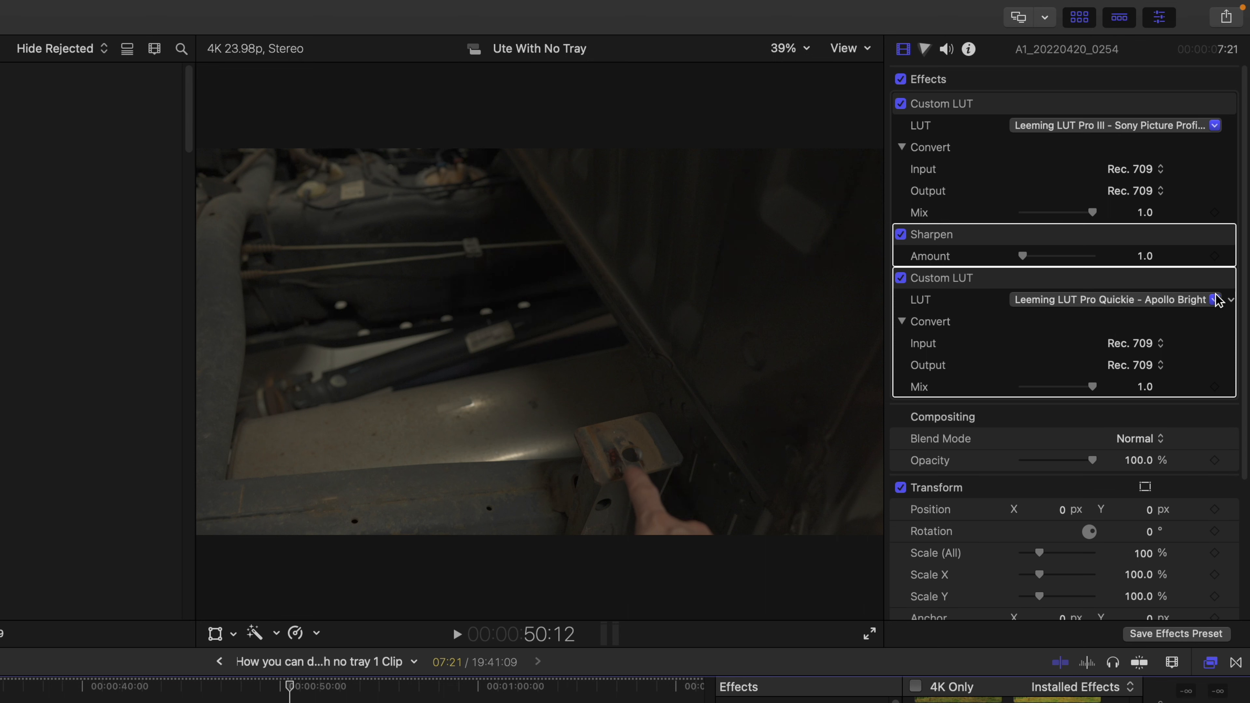
pyautogui.click(901, 278)
pyautogui.click(901, 278)
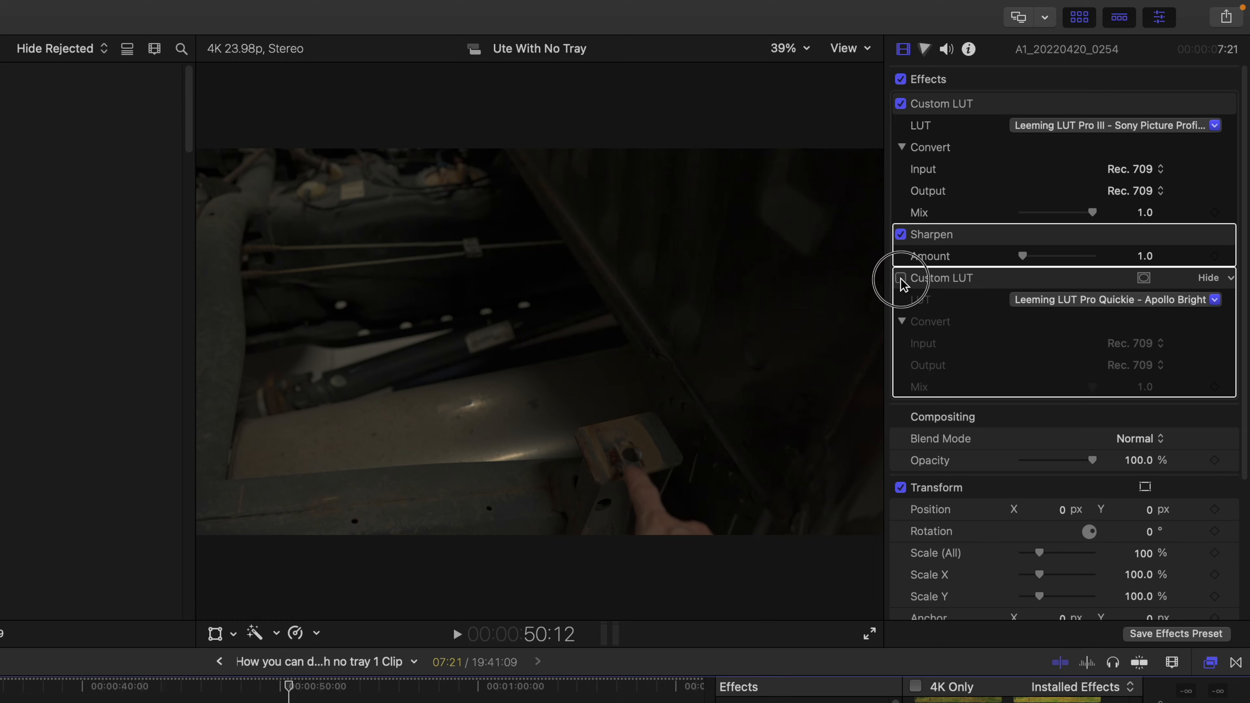
pyautogui.click(901, 278)
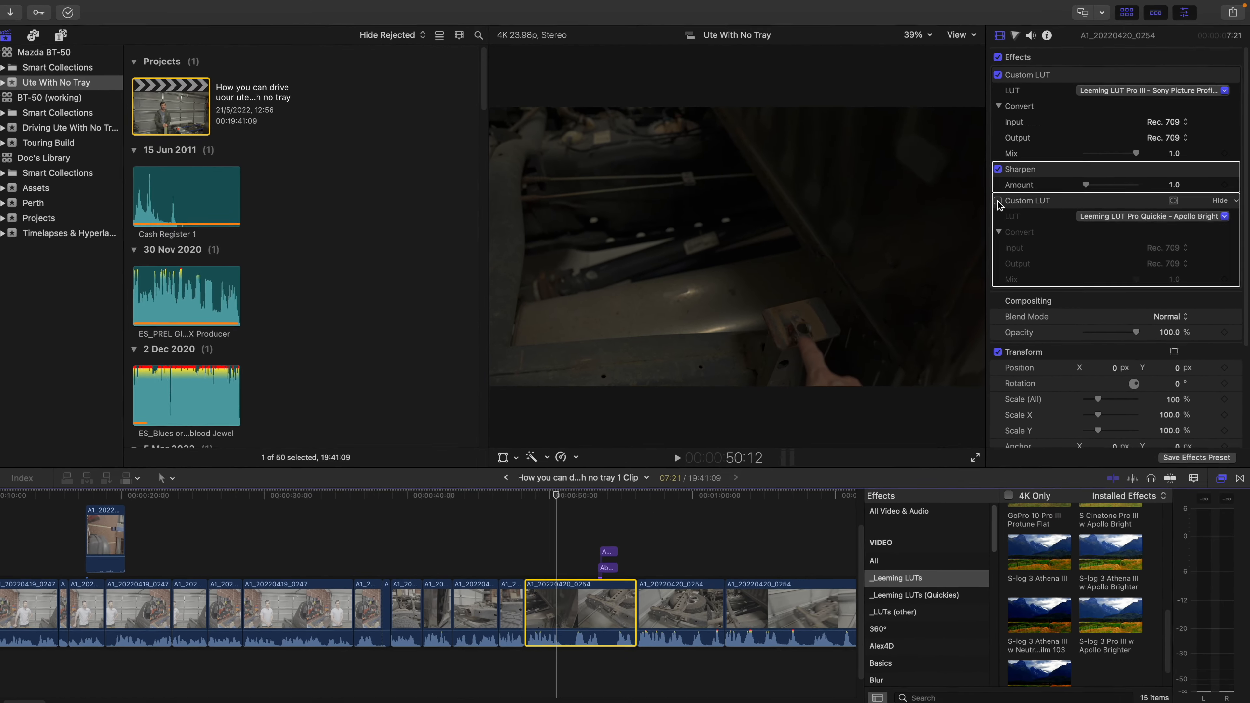
pyautogui.click(998, 201)
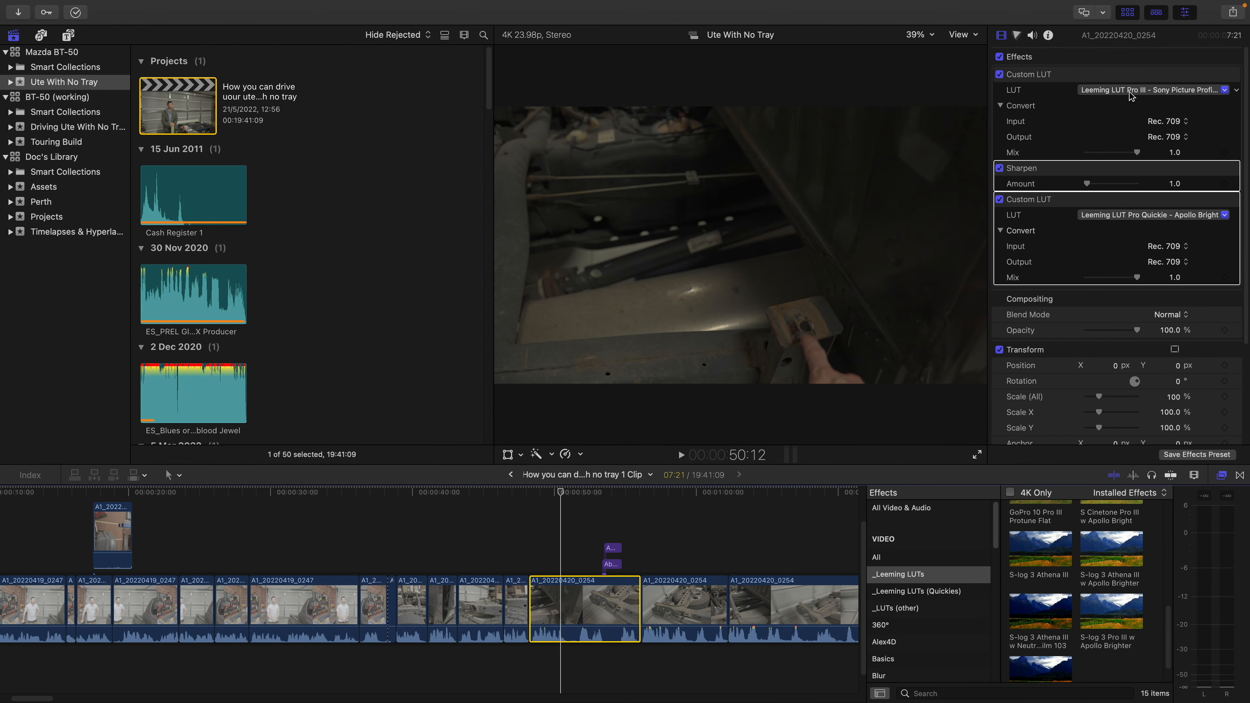
# Step: Toggle the clip's Leeming LUT Pro III and Apollo Bright LUTs off and on in turn to compare their effect
pyautogui.click(1000, 75)
pyautogui.click(1000, 75)
pyautogui.click(1089, 204)
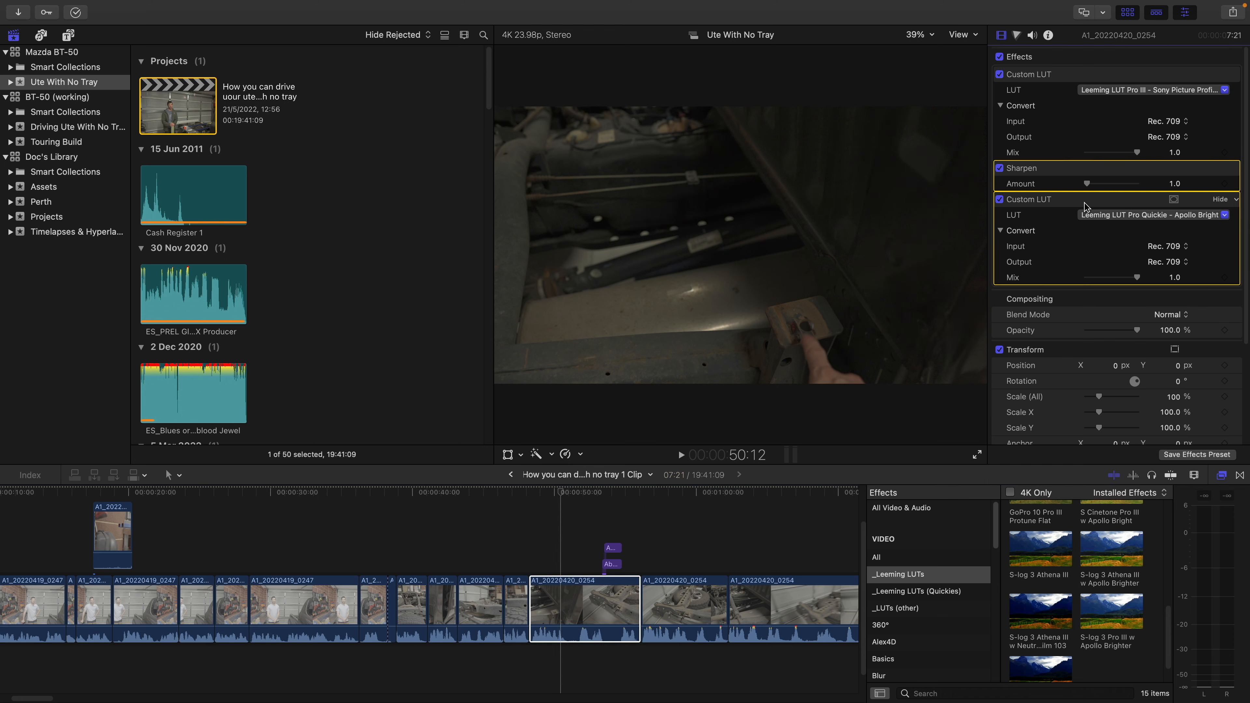
pyautogui.click(999, 200)
pyautogui.click(999, 199)
pyautogui.scroll(2, 1044, 575)
# Step: Remove the Custom LUT and Sharpen effects from clip A1_20220420_0254, leaving retiming and audio attributes out of the removal
pyautogui.click(602, 600)
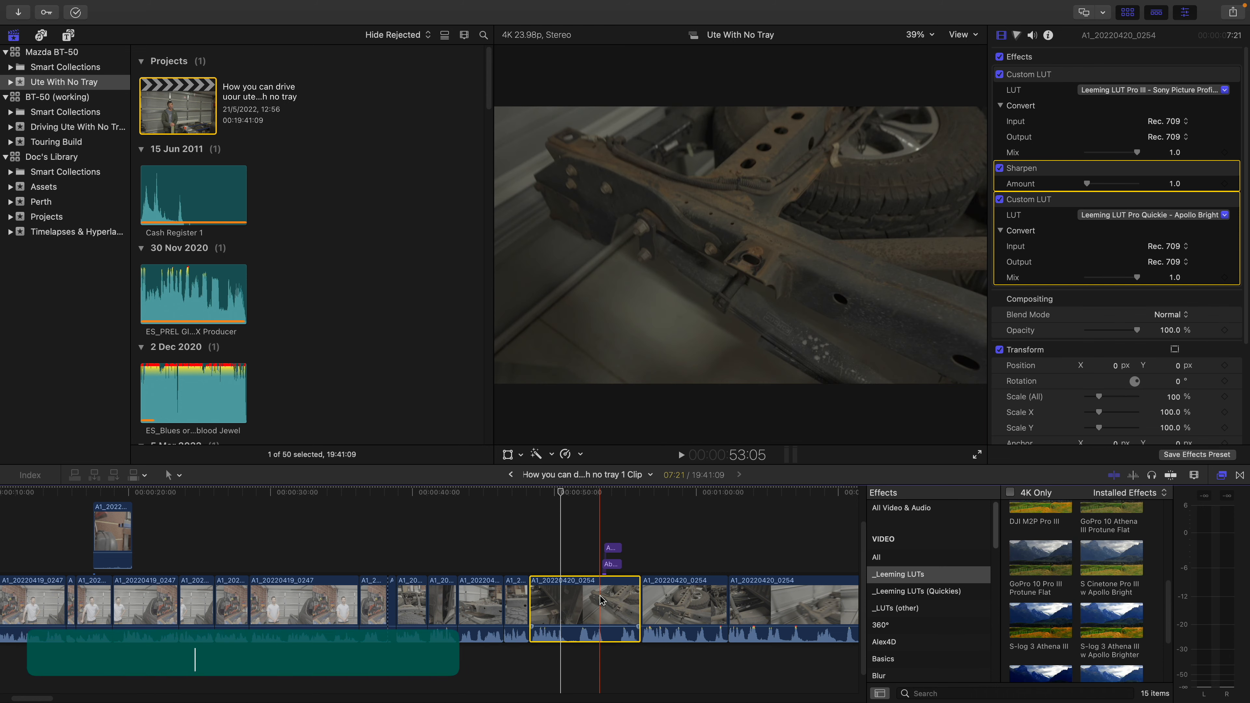
pyautogui.press('super+shift+x')
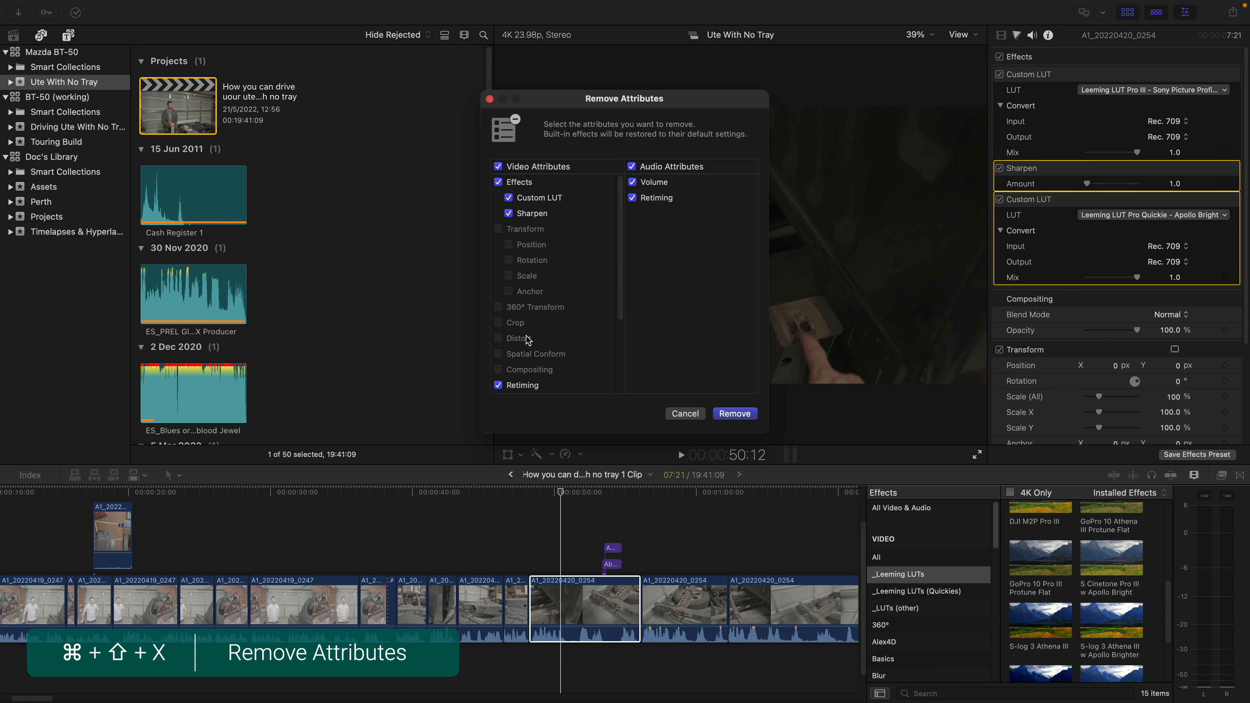
pyautogui.scroll(-5, 512, 291)
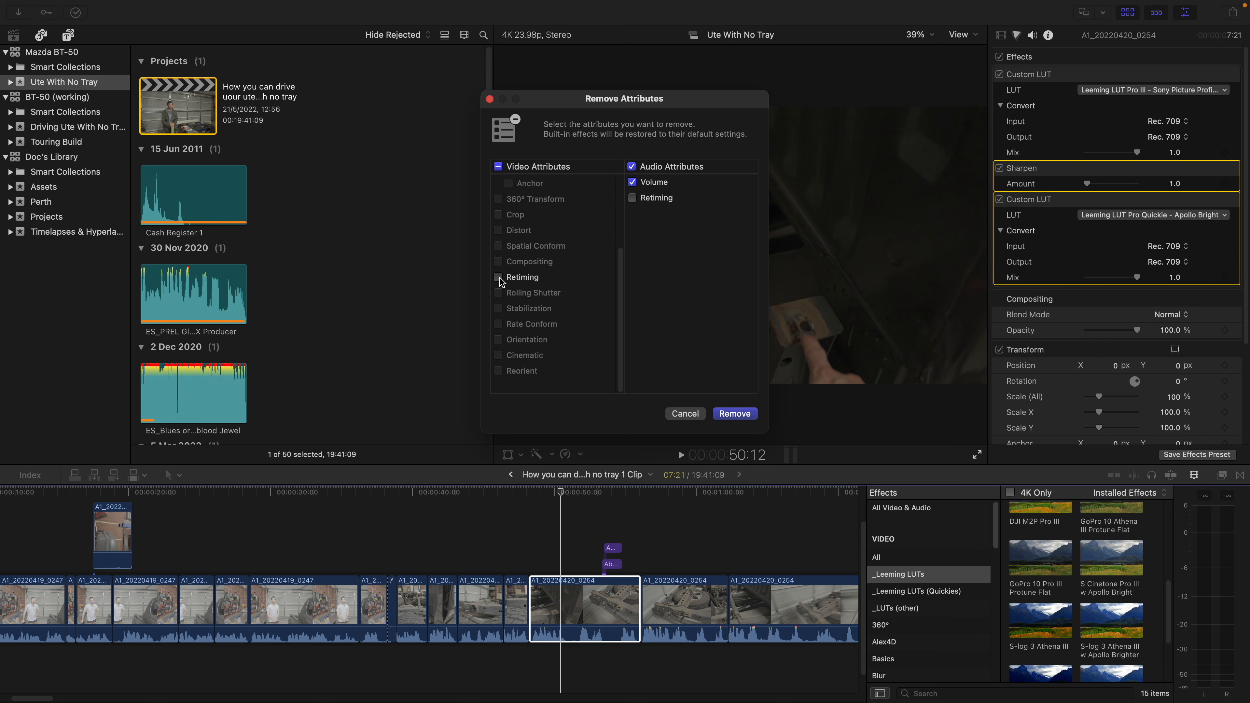
pyautogui.scroll(5, 550, 293)
pyautogui.click(632, 168)
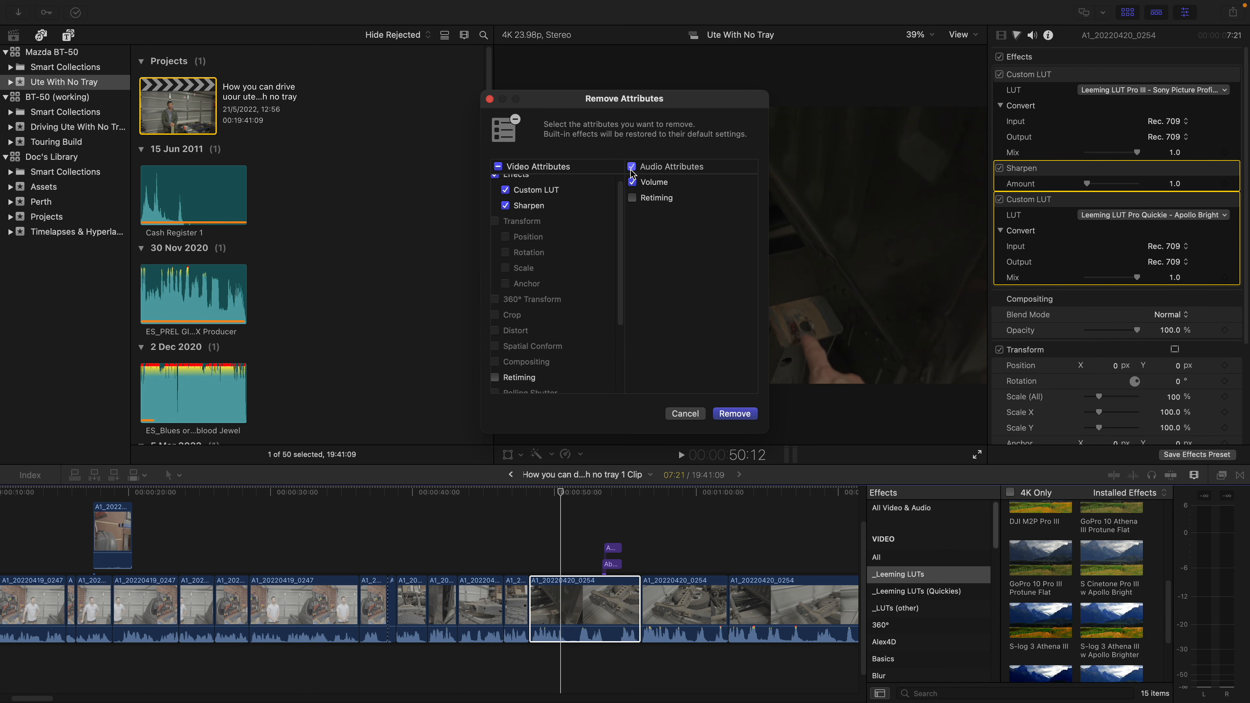
pyautogui.click(735, 413)
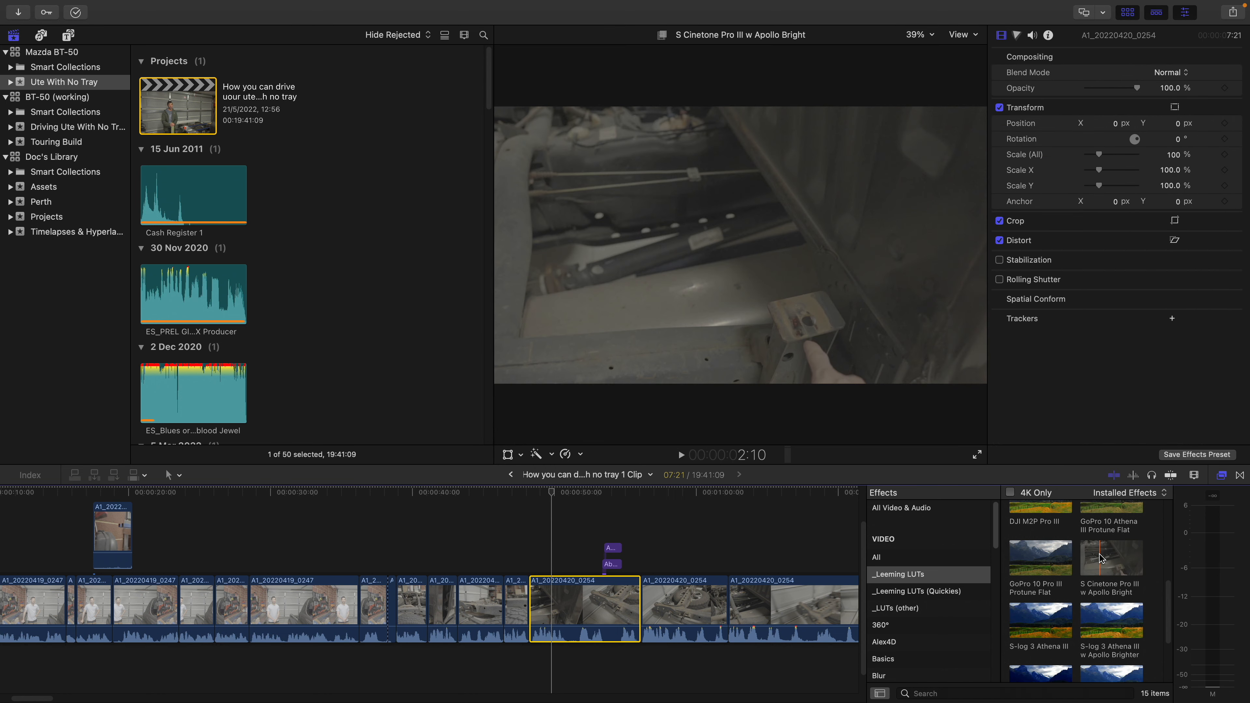
# Step: Apply the saved S-log 3 Athena III preset with Apollo Bright to the clip and inspect its two Custom LUT effects
pyautogui.scroll(-1, 1097, 561)
pyautogui.scroll(-1, 1104, 572)
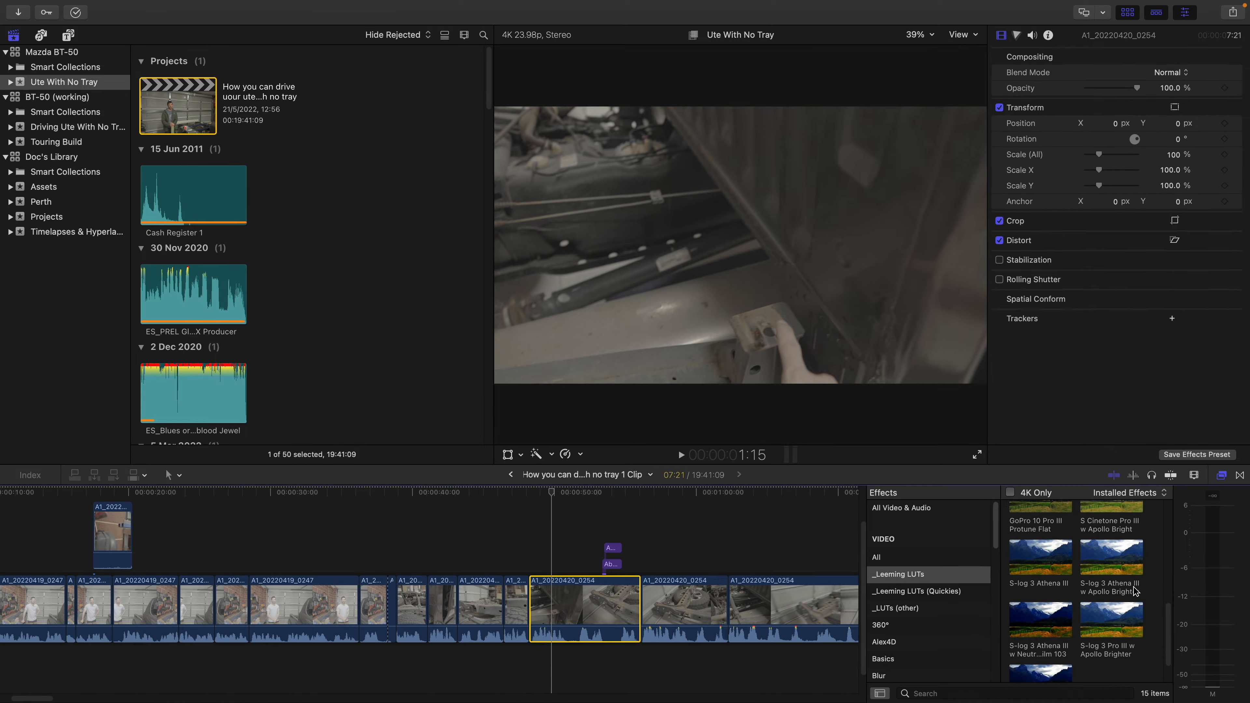
pyautogui.doubleClick(1098, 560)
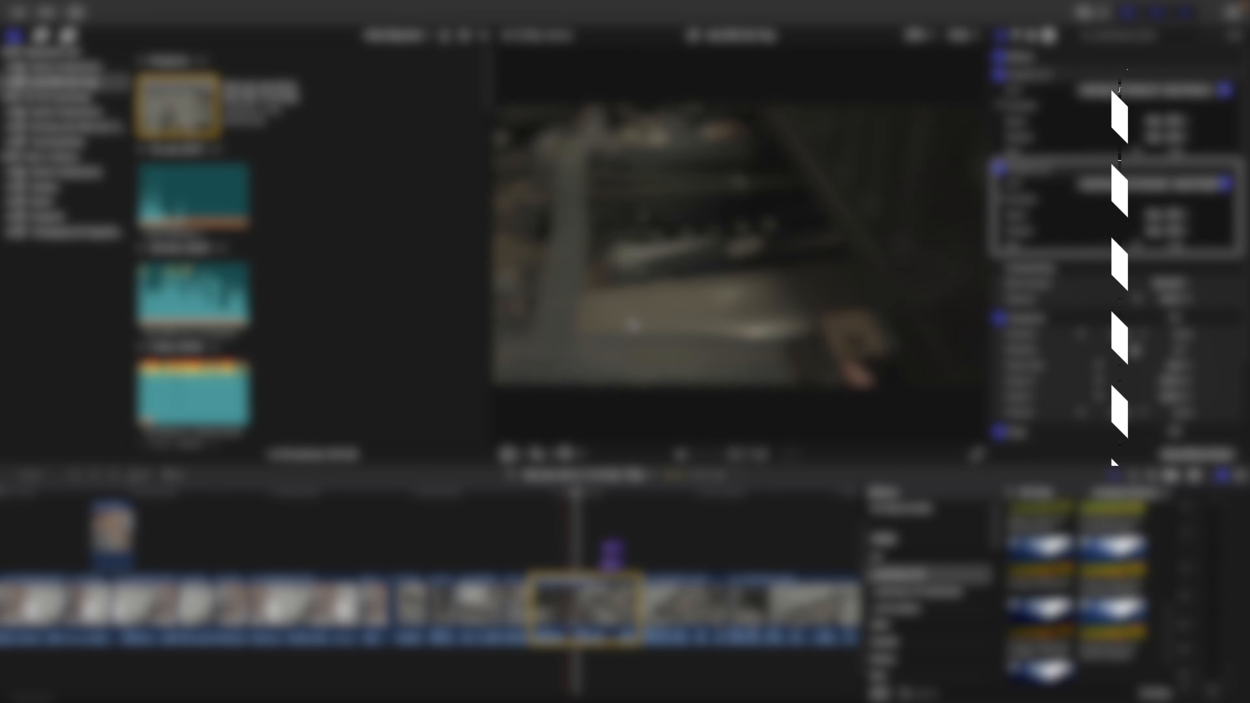
pyautogui.click(1091, 77)
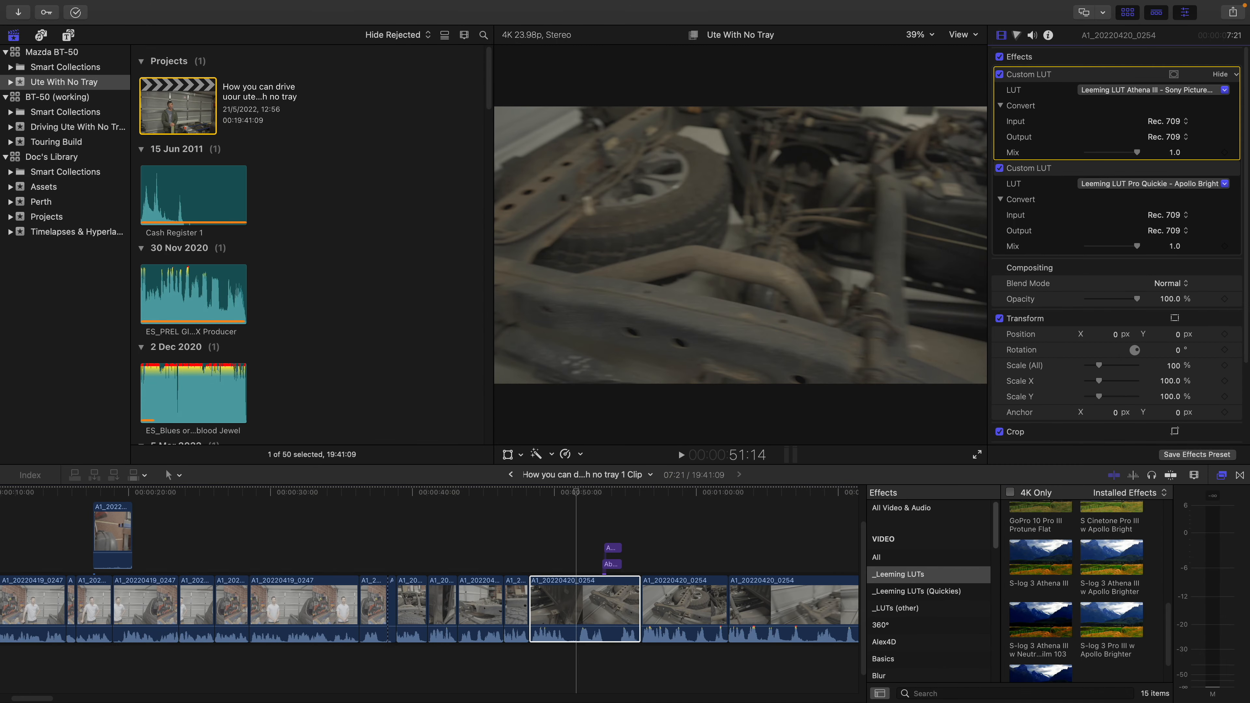
pyautogui.click(1094, 172)
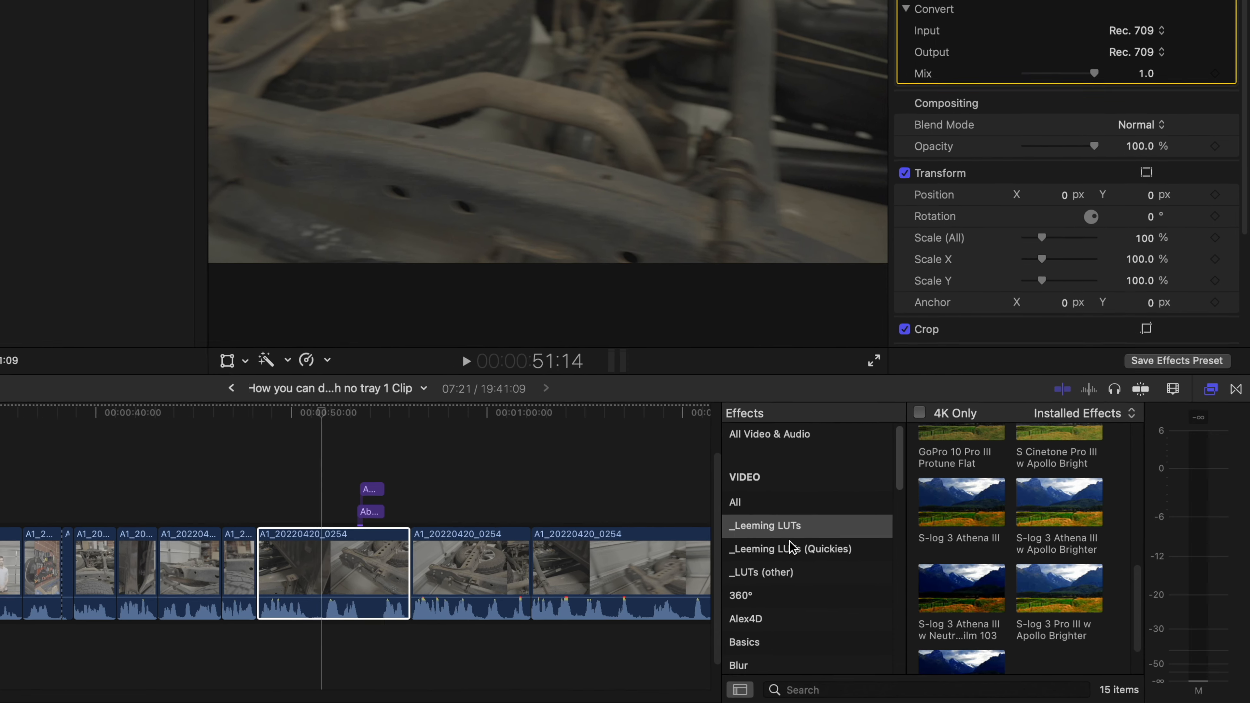
# Step: Browse the presets in the custom _Leeming LUTs, _Leeming LUTs (Quickies) and _LUTs (other) effects categories
pyautogui.press('super+5')
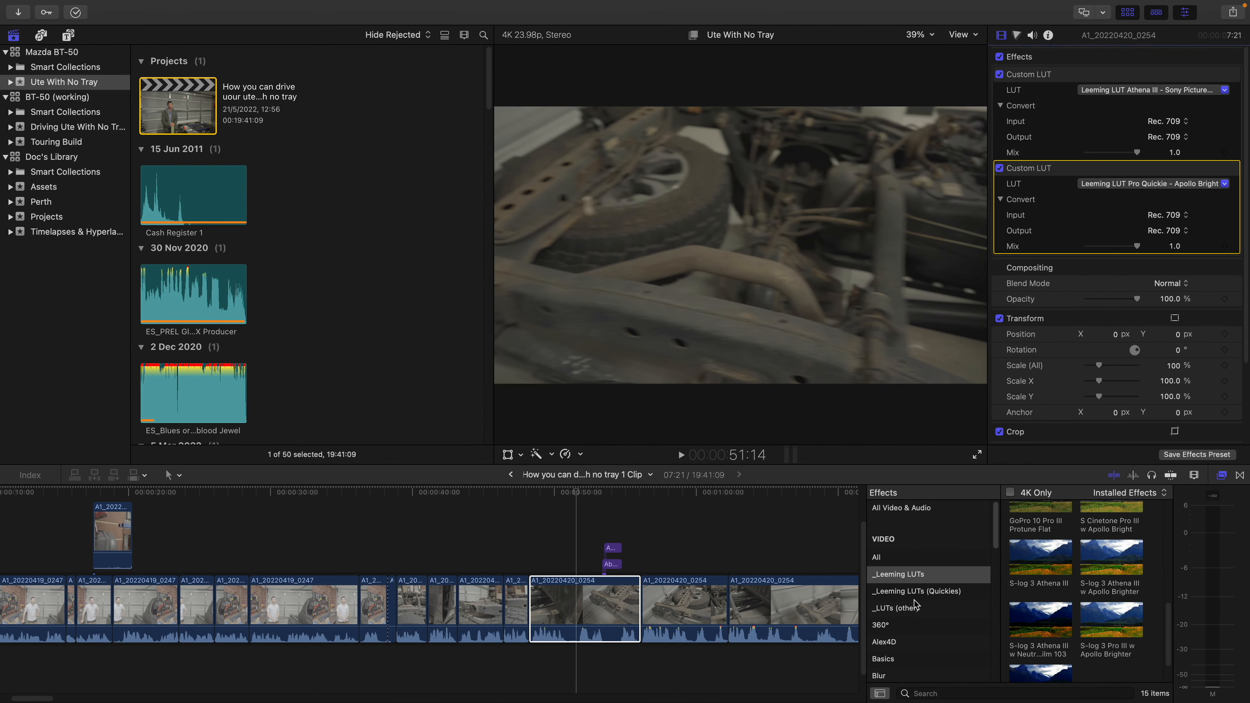
pyautogui.click(905, 574)
pyautogui.scroll(-5, 1090, 581)
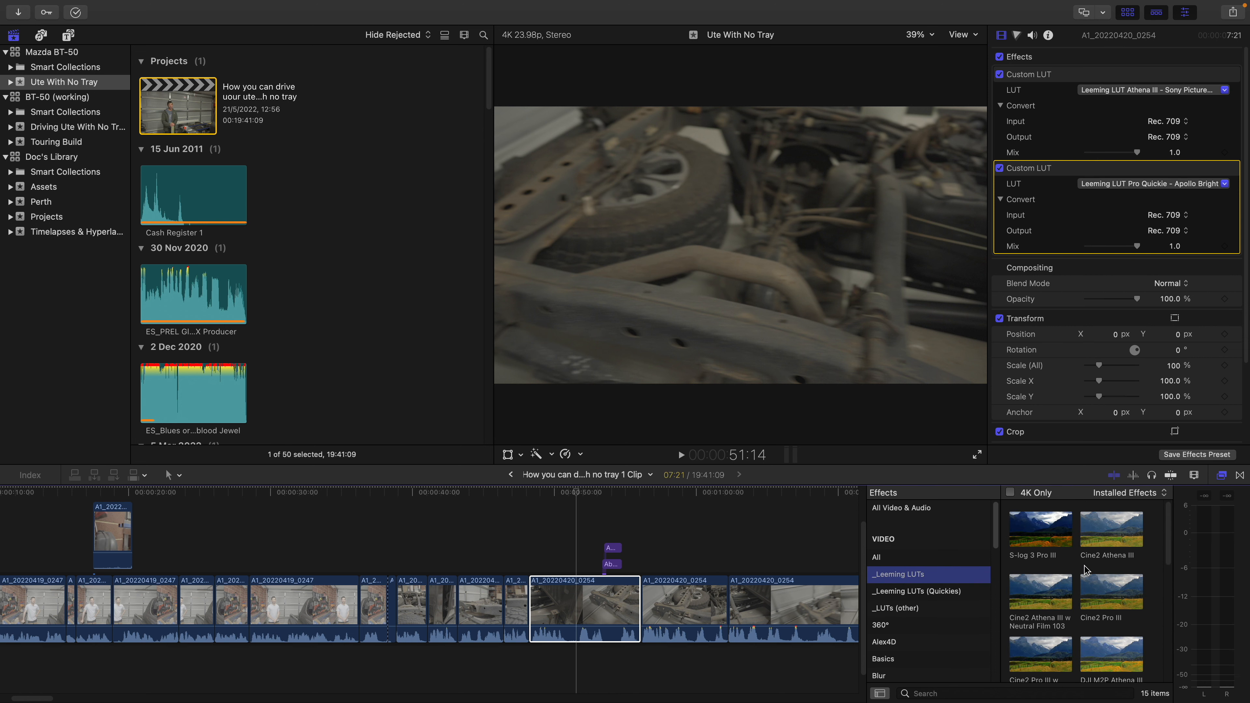
pyautogui.scroll(-4, 1090, 591)
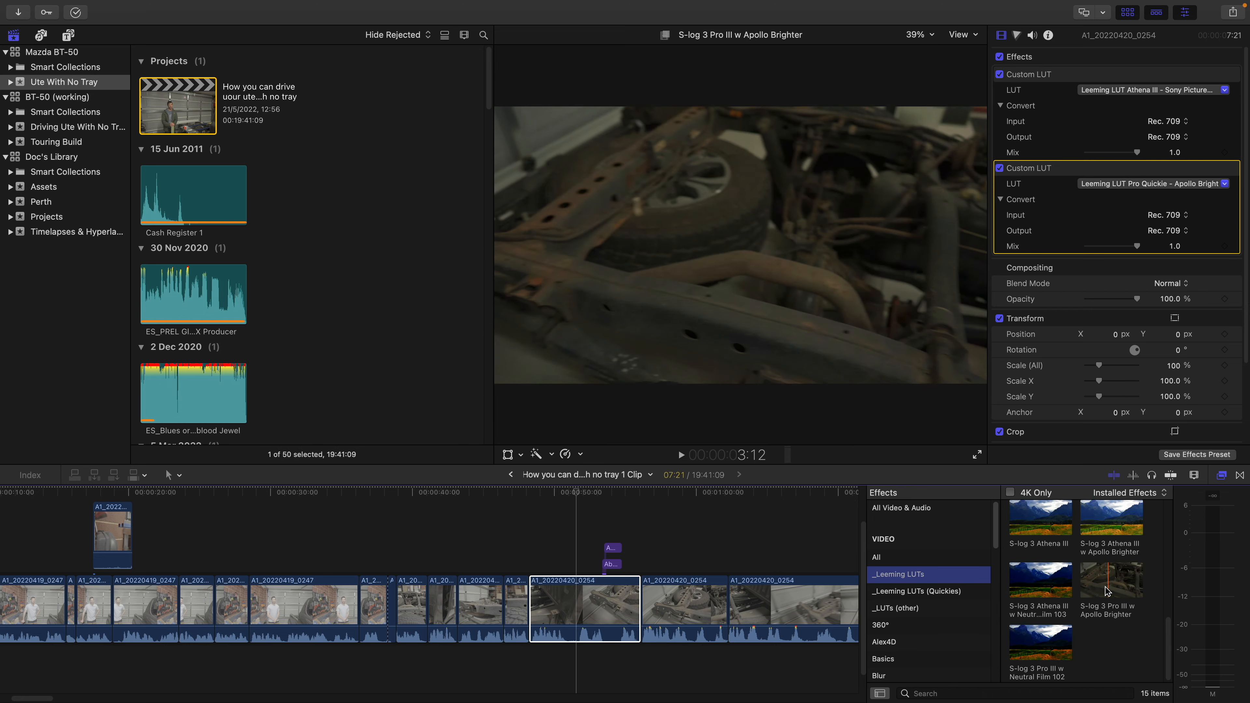
pyautogui.click(916, 593)
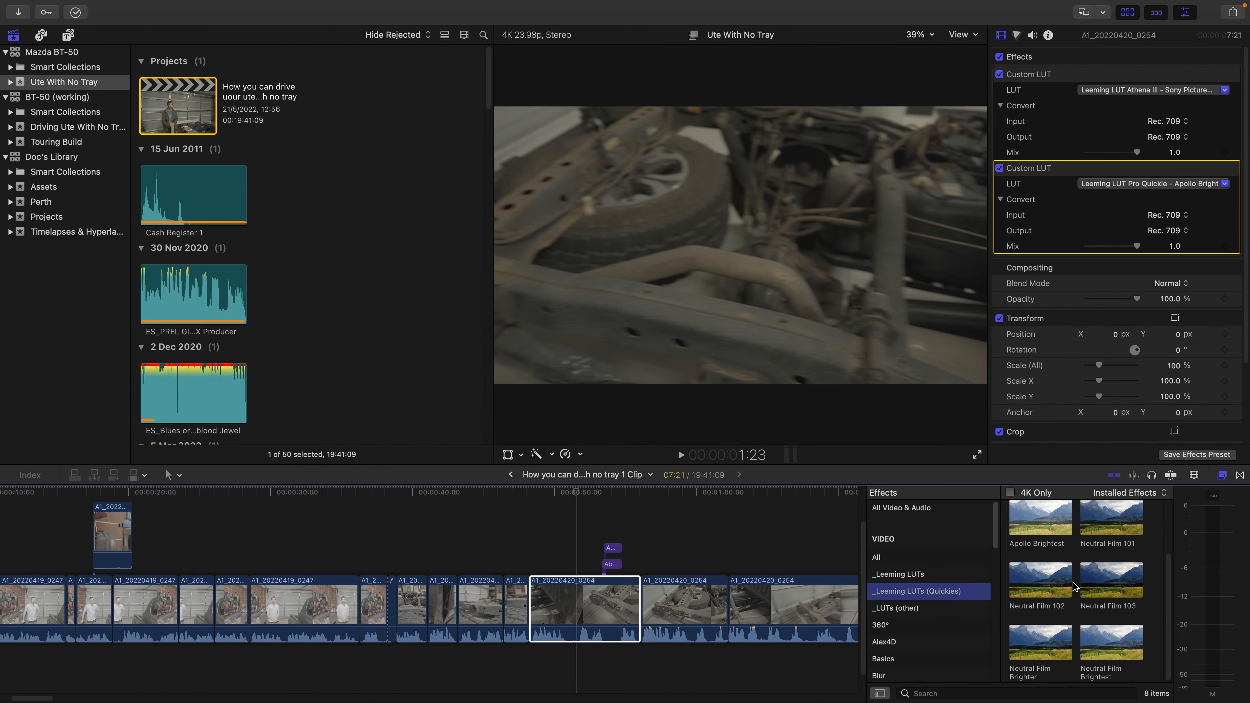
pyautogui.click(908, 612)
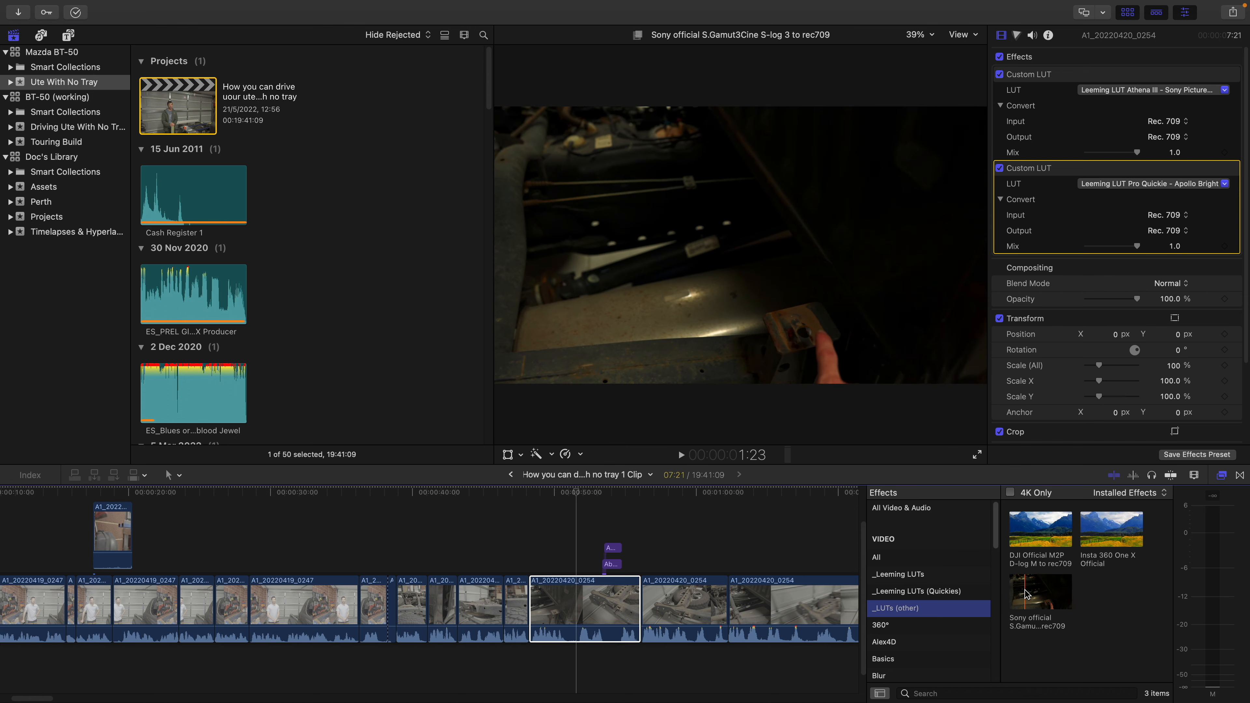
# Step: Remove all effects from the clip and add a fresh Custom LUT effect from the Color category
pyautogui.press('alt+super+x')
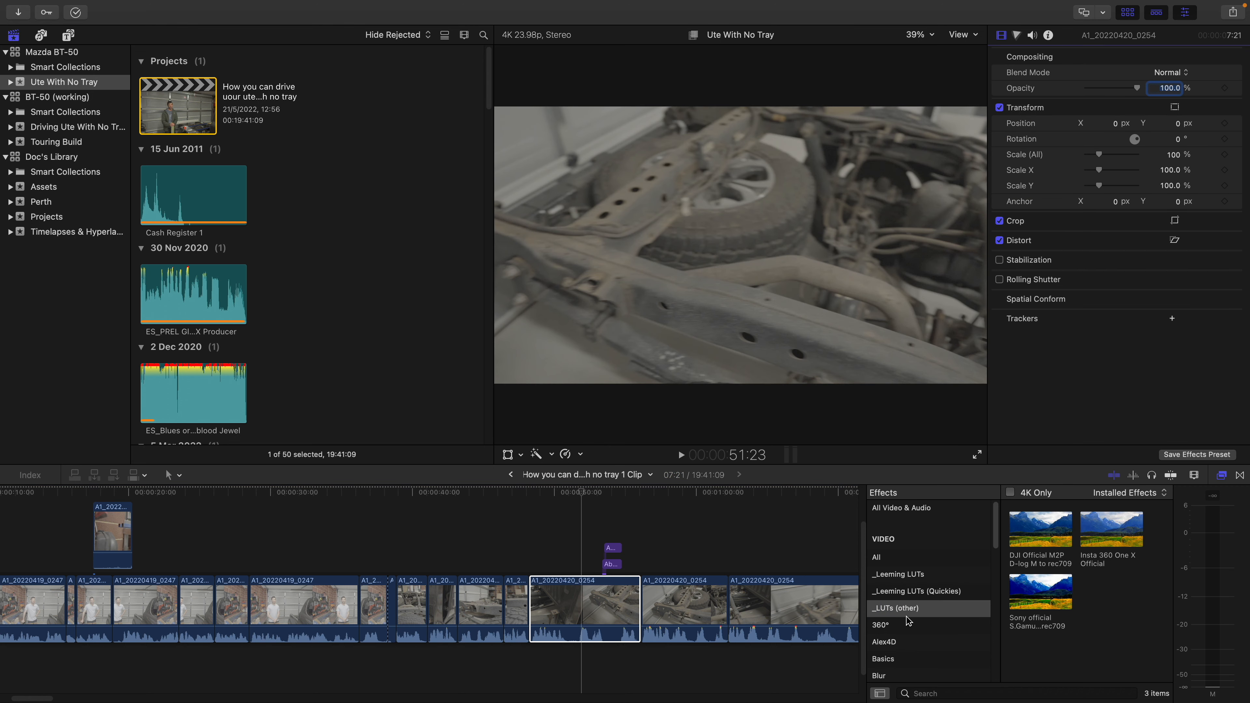
pyautogui.scroll(-5, 907, 619)
pyautogui.click(898, 619)
pyautogui.scroll(-3, 1040, 589)
pyautogui.doubleClick(1041, 626)
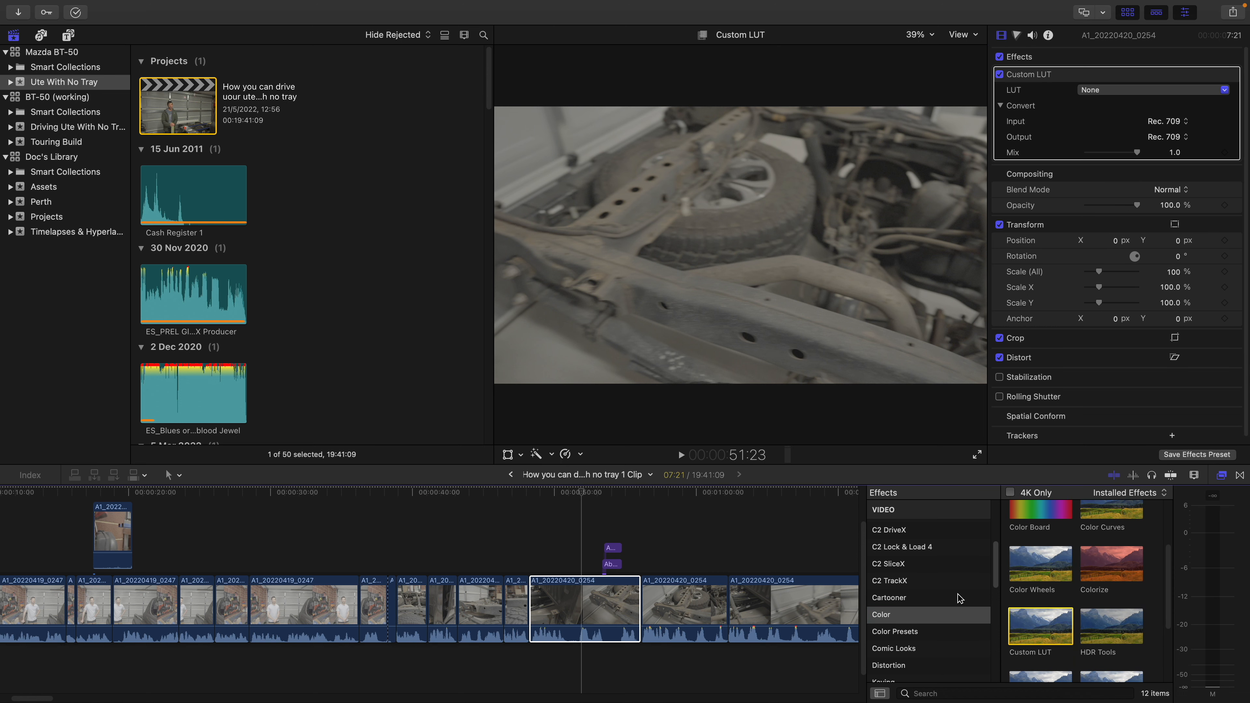
# Step: Set the clip's Custom LUT to Leeming LUT Pro III - Sony Picture Profiles - S-Log3
pyautogui.click(1186, 90)
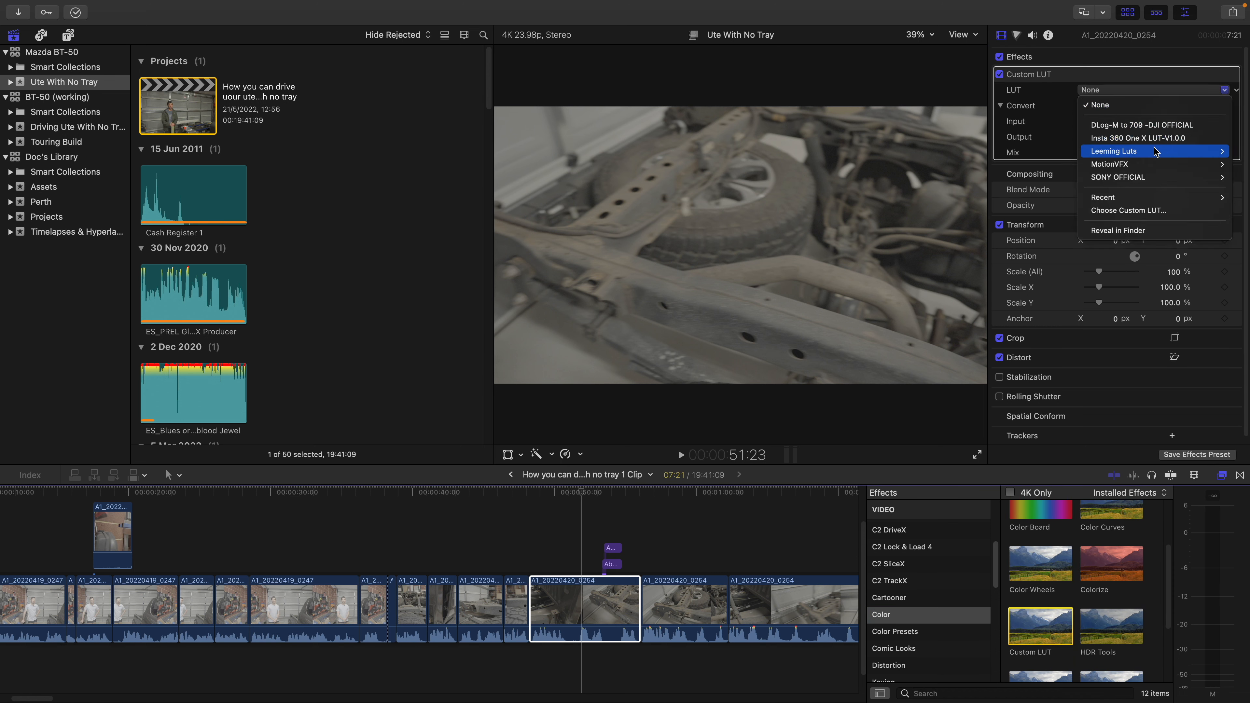
pyautogui.moveTo(1154, 152)
pyautogui.moveTo(1056, 153)
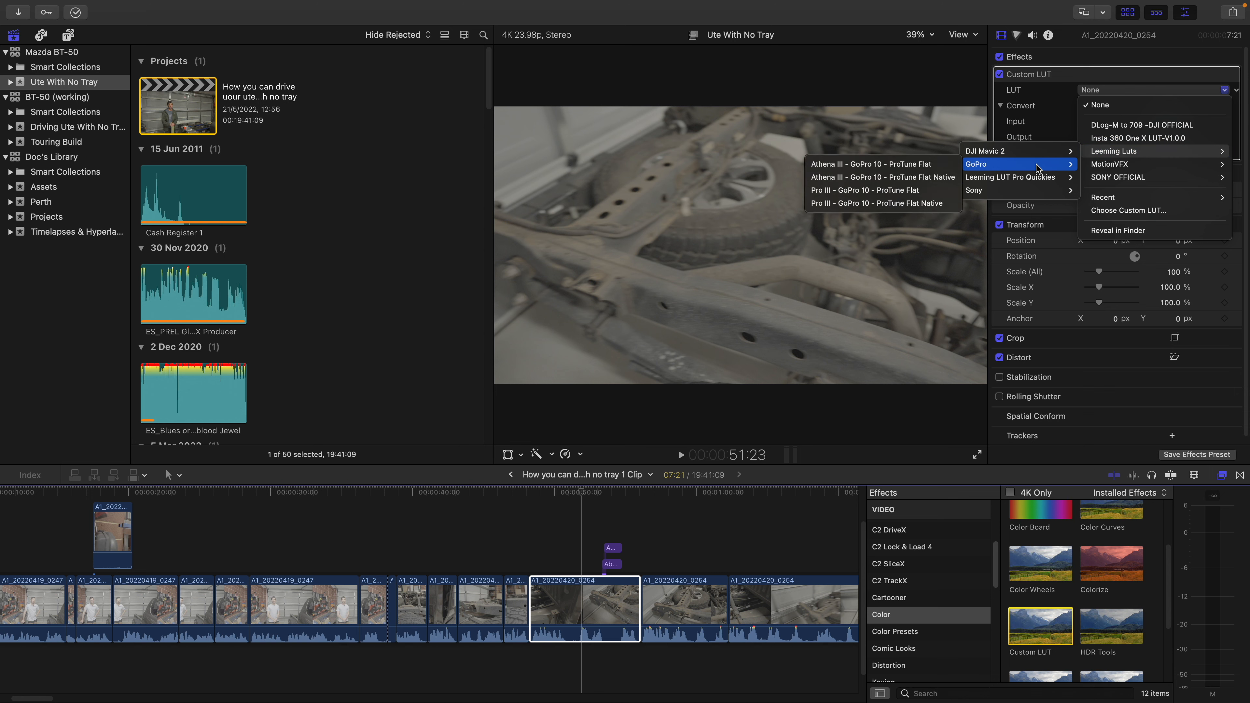
pyautogui.moveTo(1023, 191)
pyautogui.moveTo(940, 196)
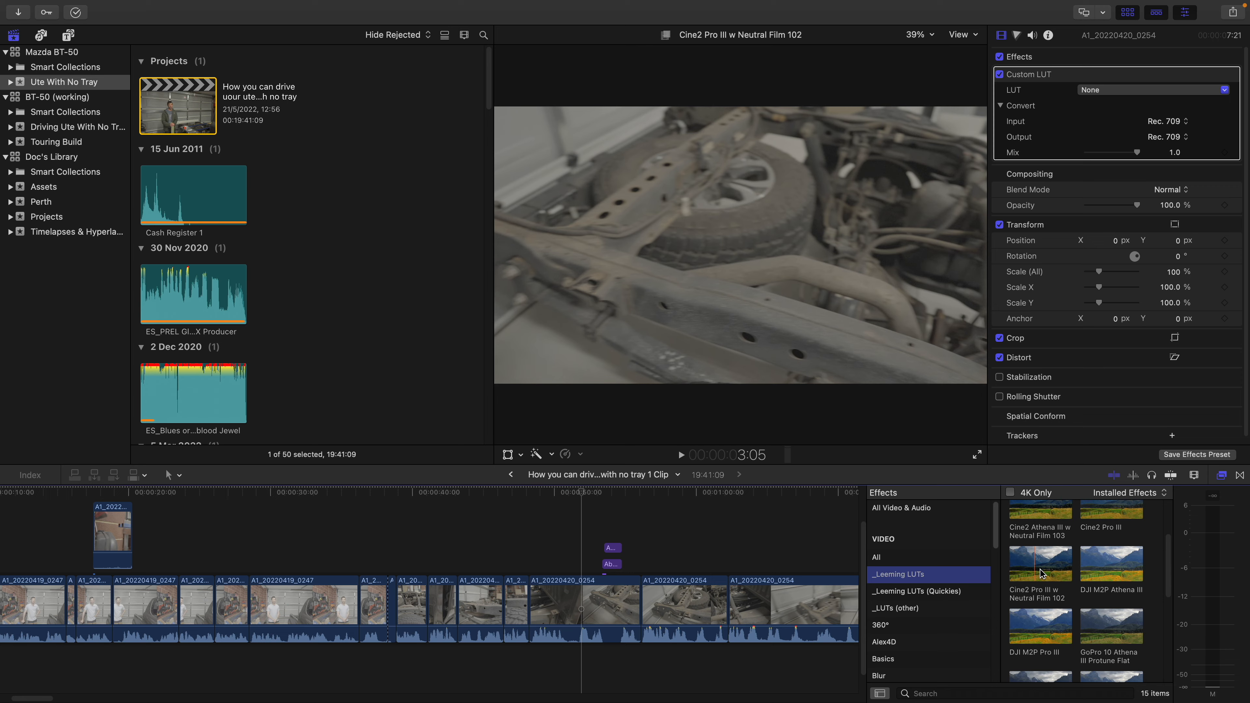
pyautogui.click(567, 607)
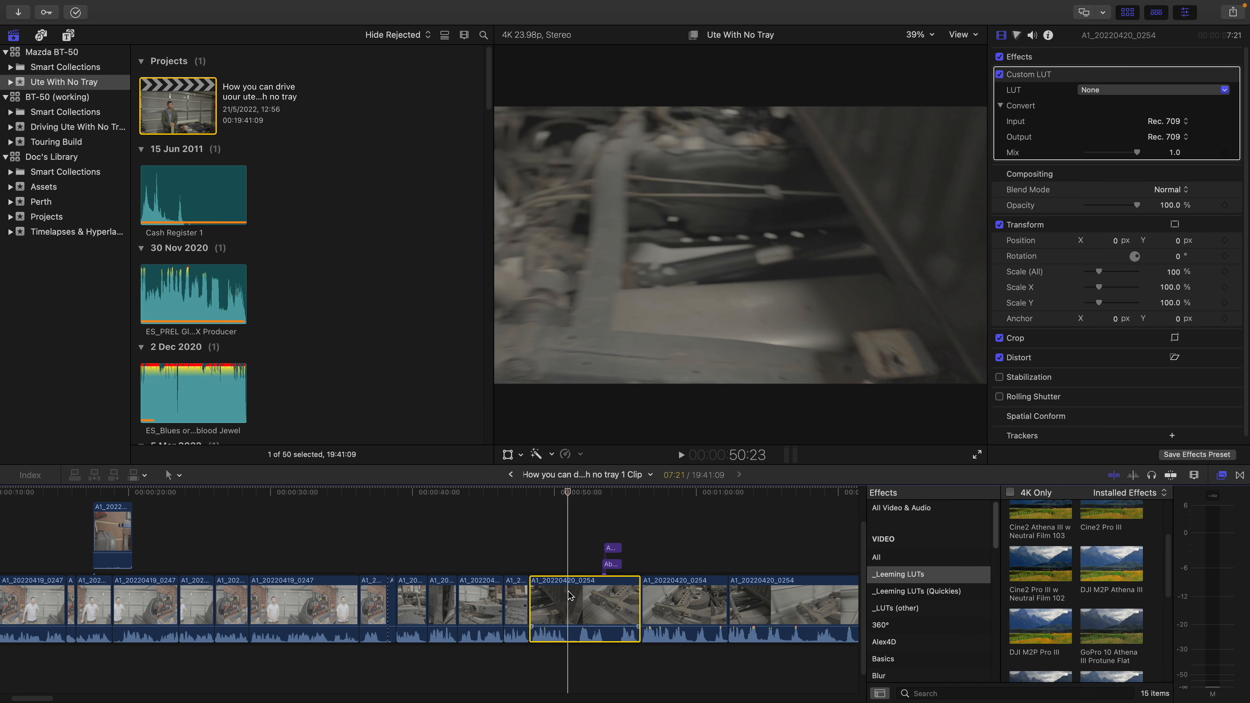
pyautogui.click(1152, 90)
pyautogui.moveTo(1131, 151)
pyautogui.moveTo(984, 190)
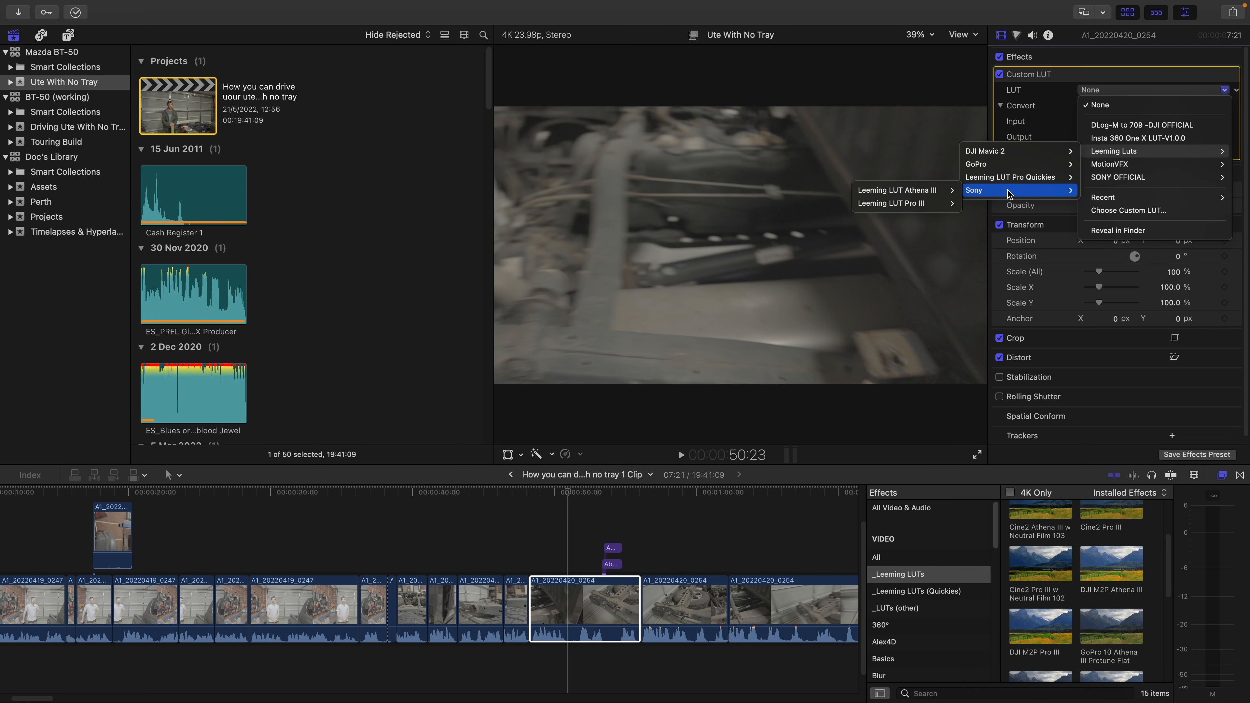
pyautogui.moveTo(918, 204)
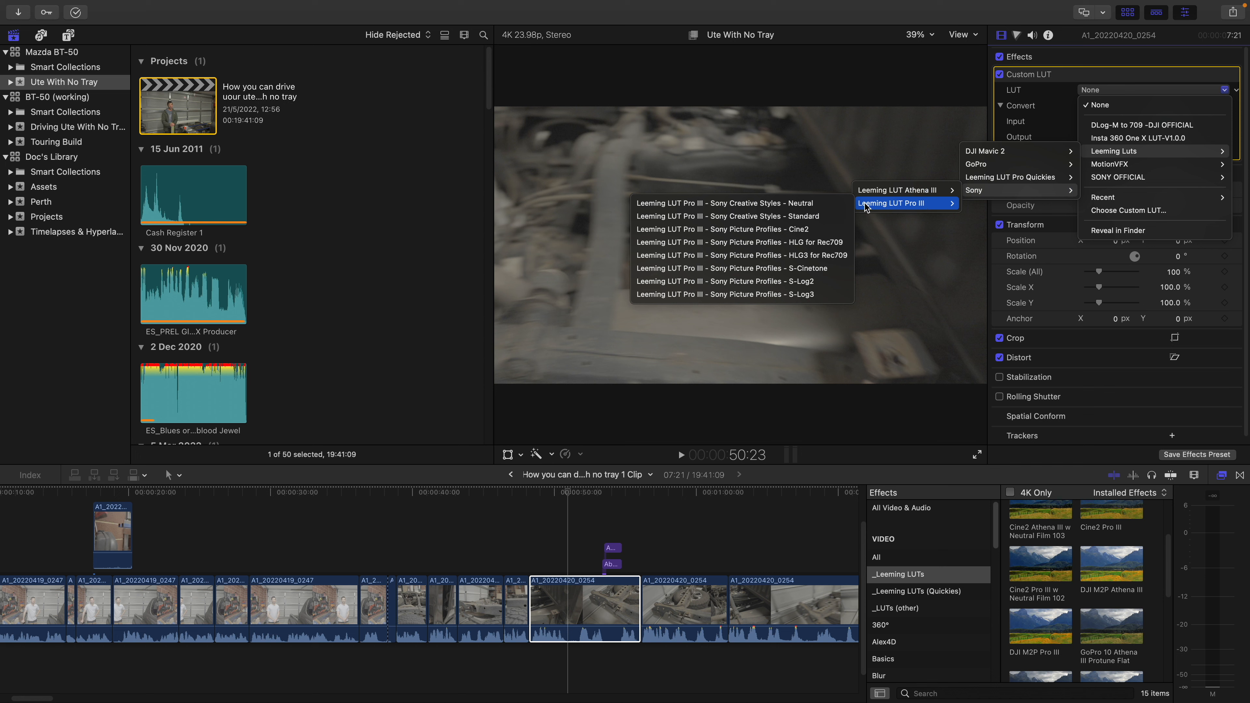
pyautogui.click(782, 295)
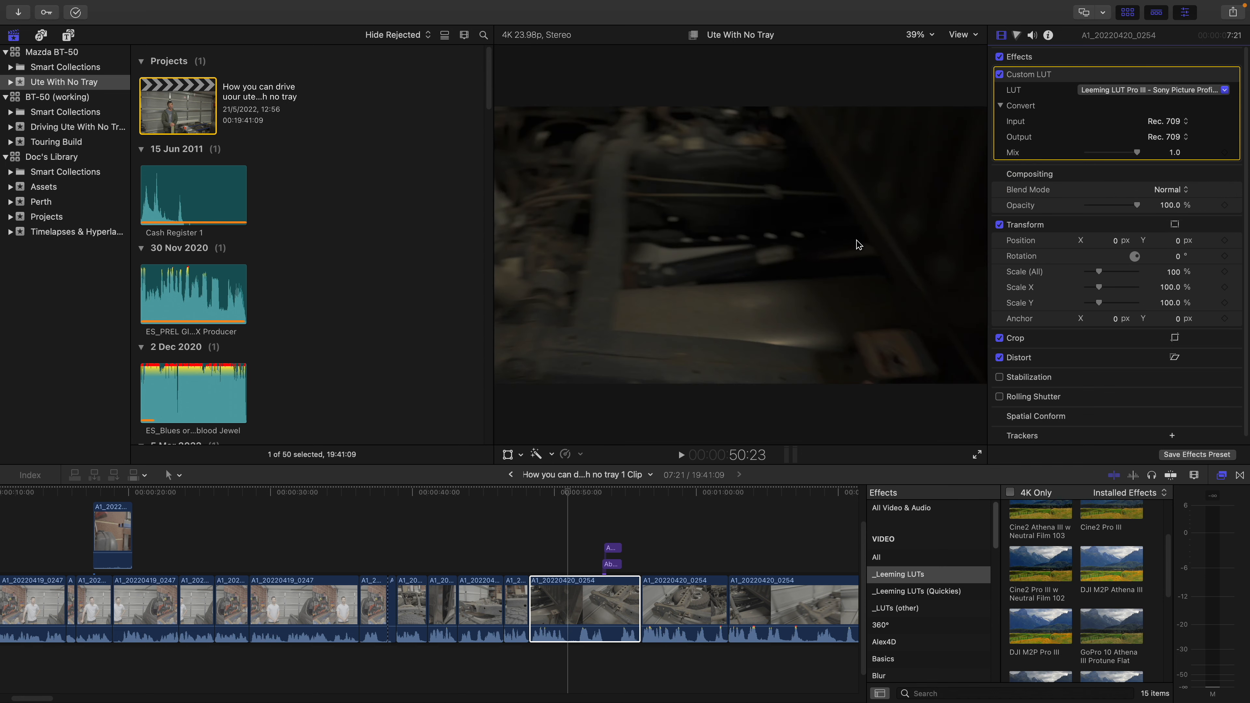
# Step: Add a second Custom LUT effect to the clip using Leeming LUT Pro Quickie - Apollo Brightest
pyautogui.scroll(-10, 926, 631)
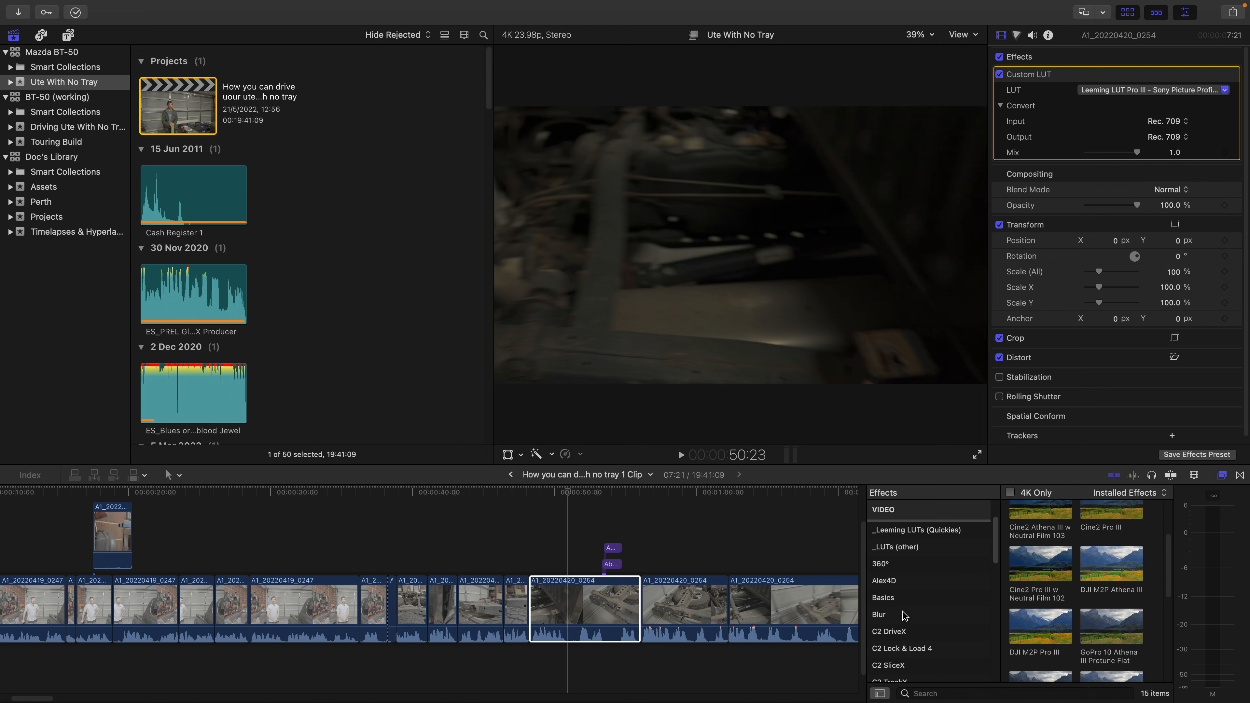
pyautogui.click(923, 621)
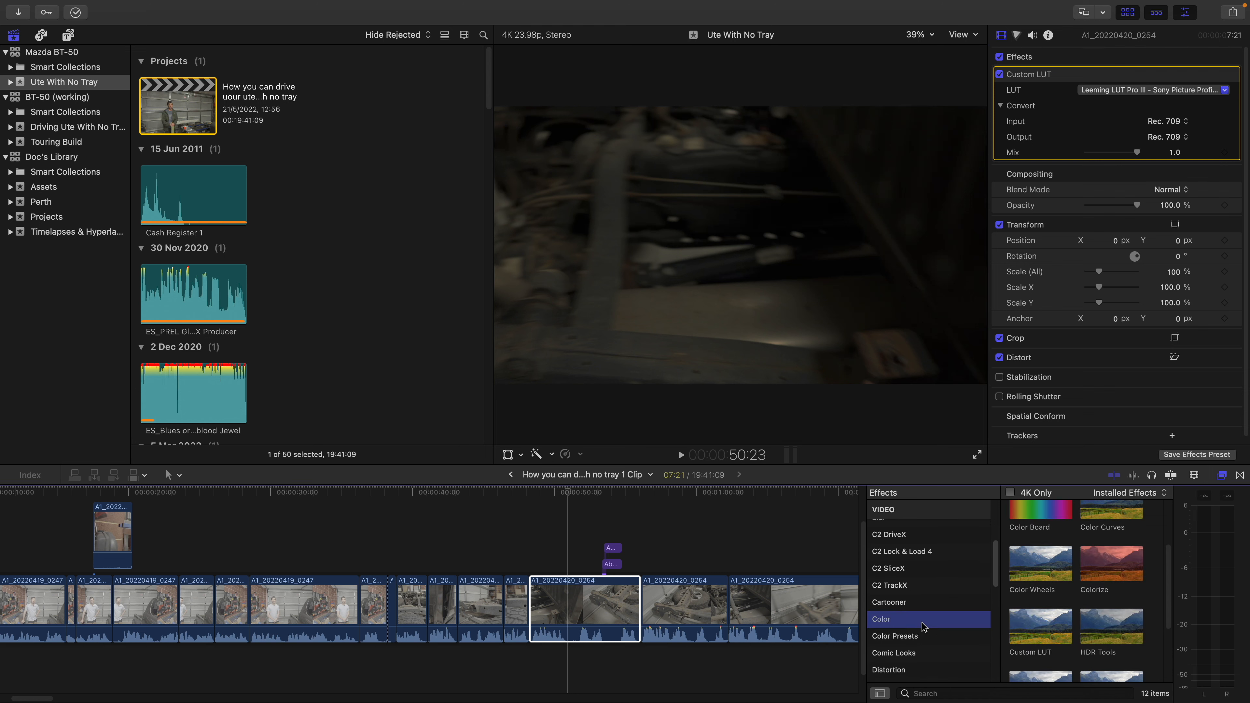
pyautogui.doubleClick(1044, 638)
pyautogui.click(1122, 183)
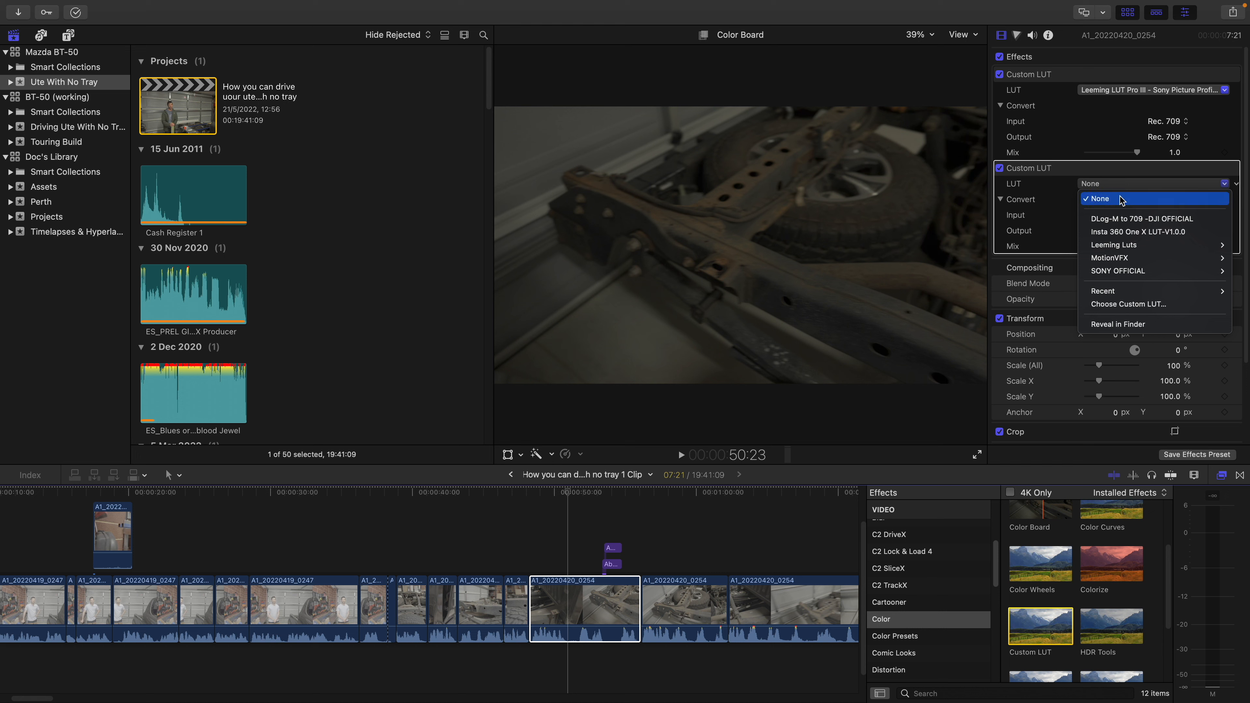
pyautogui.moveTo(1117, 246)
pyautogui.moveTo(1009, 271)
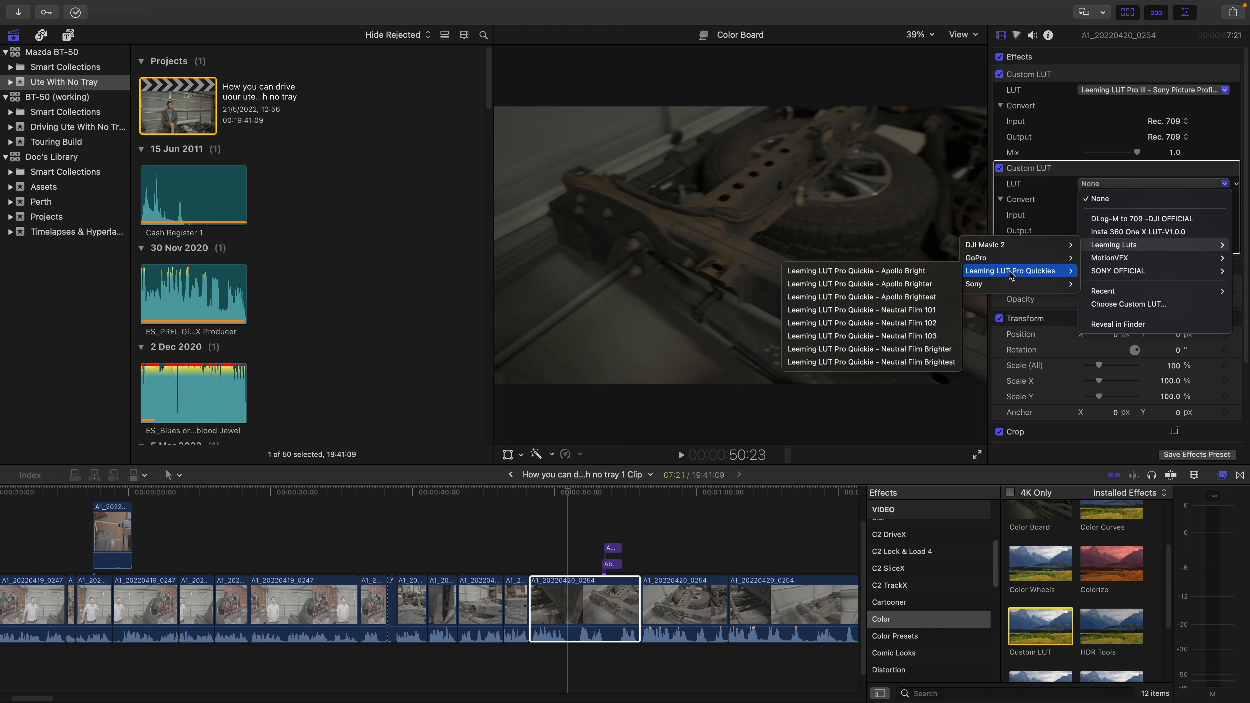
pyautogui.click(891, 290)
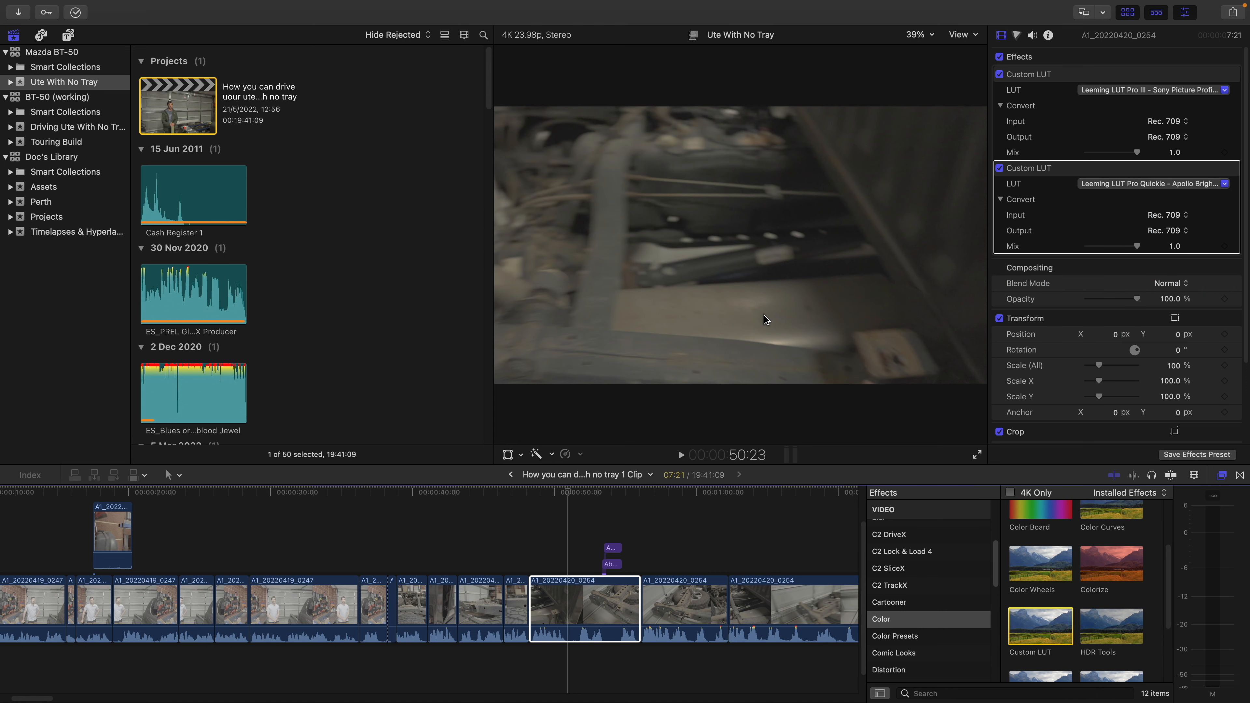
# Step: Switch the second Custom LUT to Leeming LUT Pro Quickie - Apollo Brighter
pyautogui.click(1129, 186)
pyautogui.moveTo(1131, 245)
pyautogui.moveTo(994, 272)
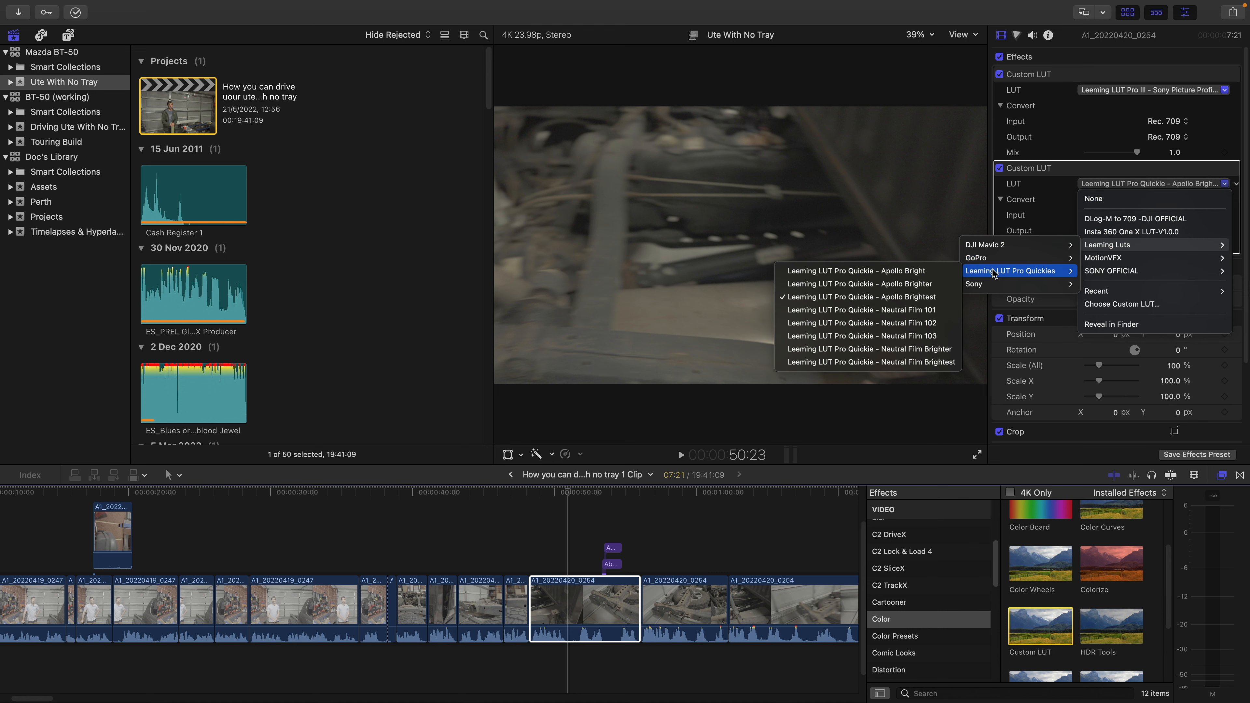
pyautogui.click(878, 287)
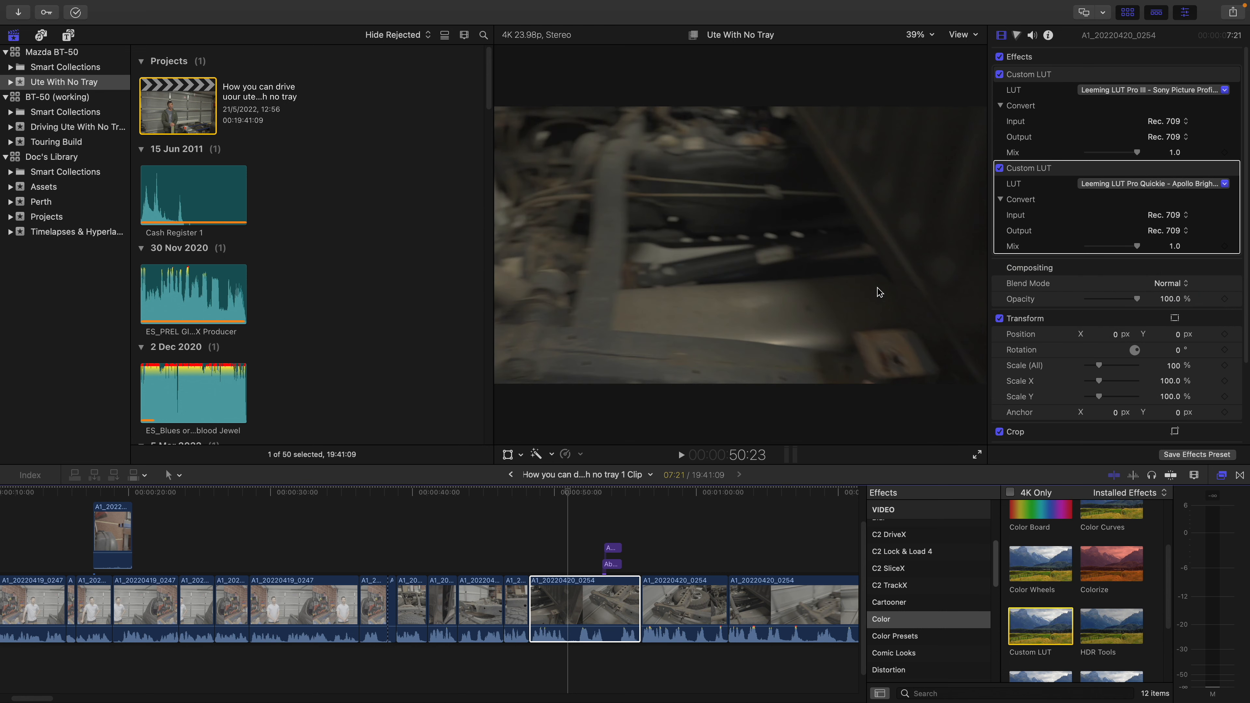
# Step: Start a video effects preset from the clip's two Custom LUT effects, named S-log 3 Pro III w Apollo Brighter, and view the category choices
pyautogui.click(1093, 75)
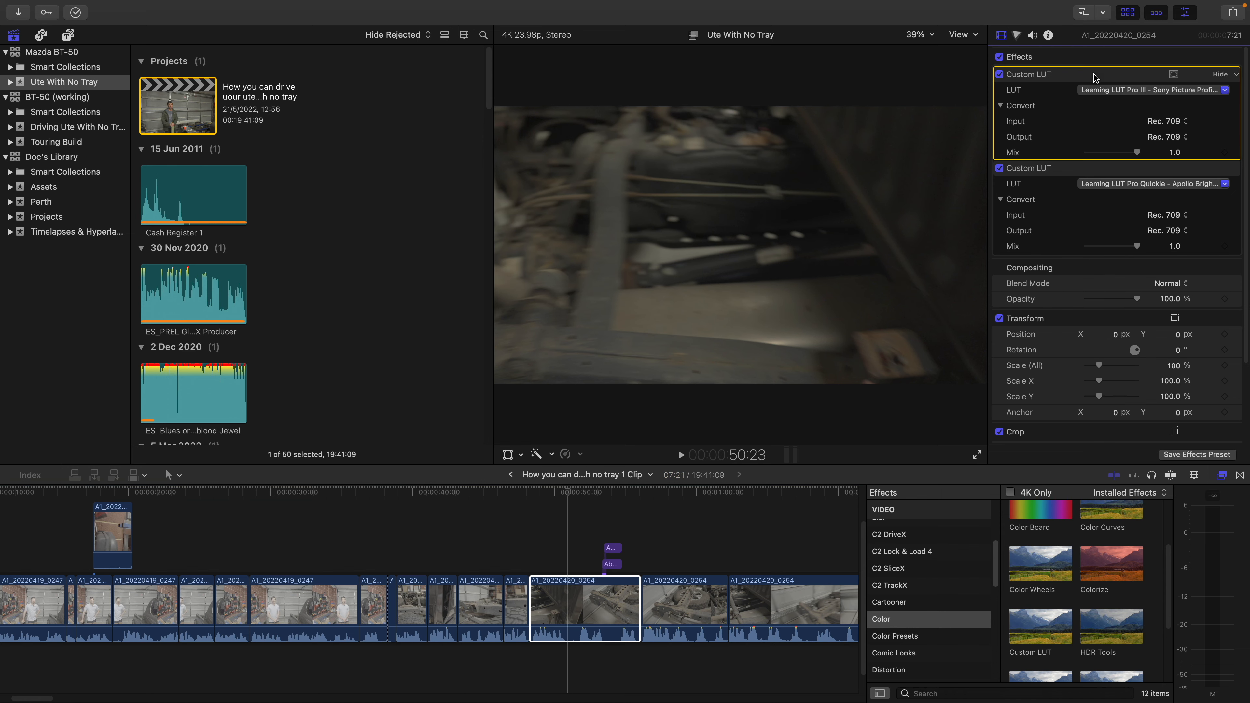
pyautogui.click(1060, 168)
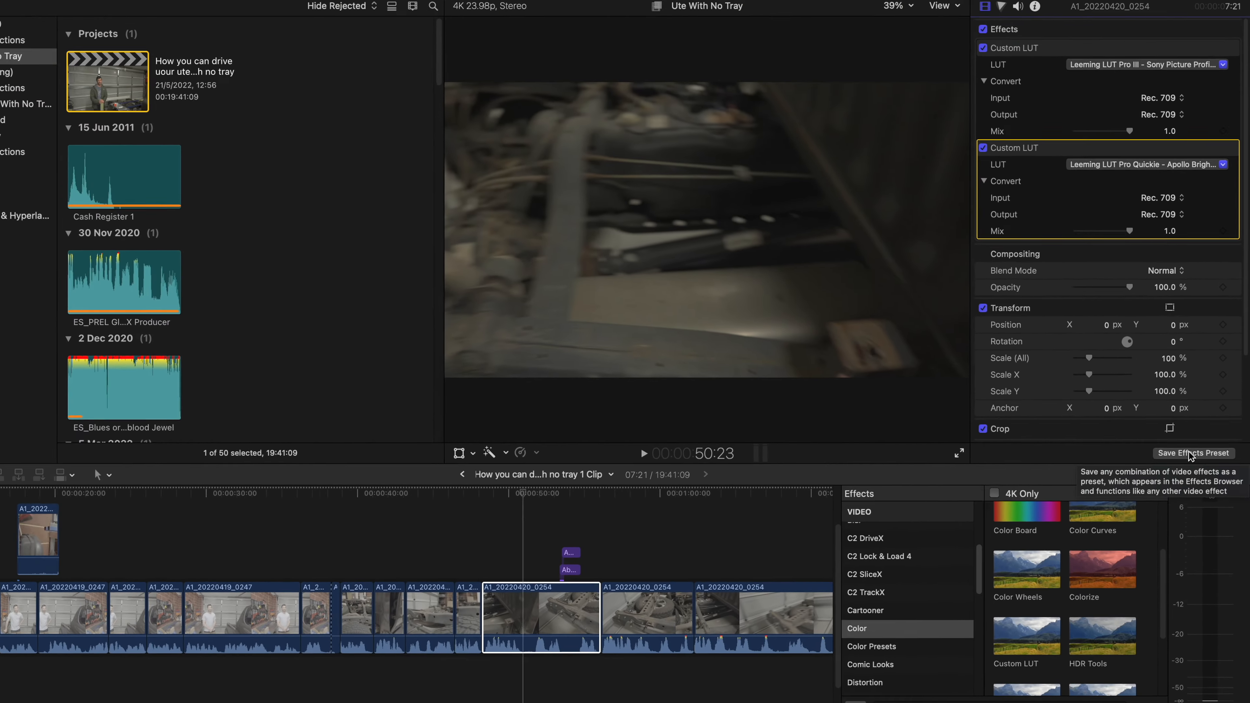
pyautogui.click(1068, 419)
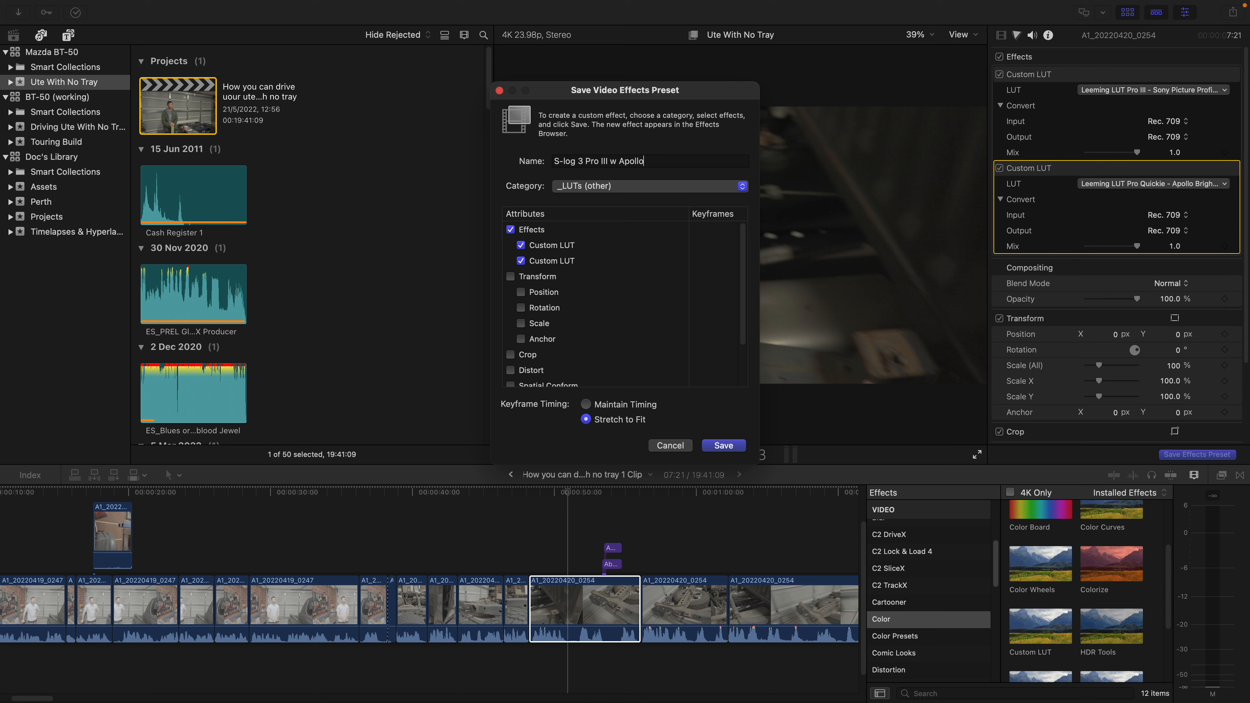
pyautogui.click(639, 185)
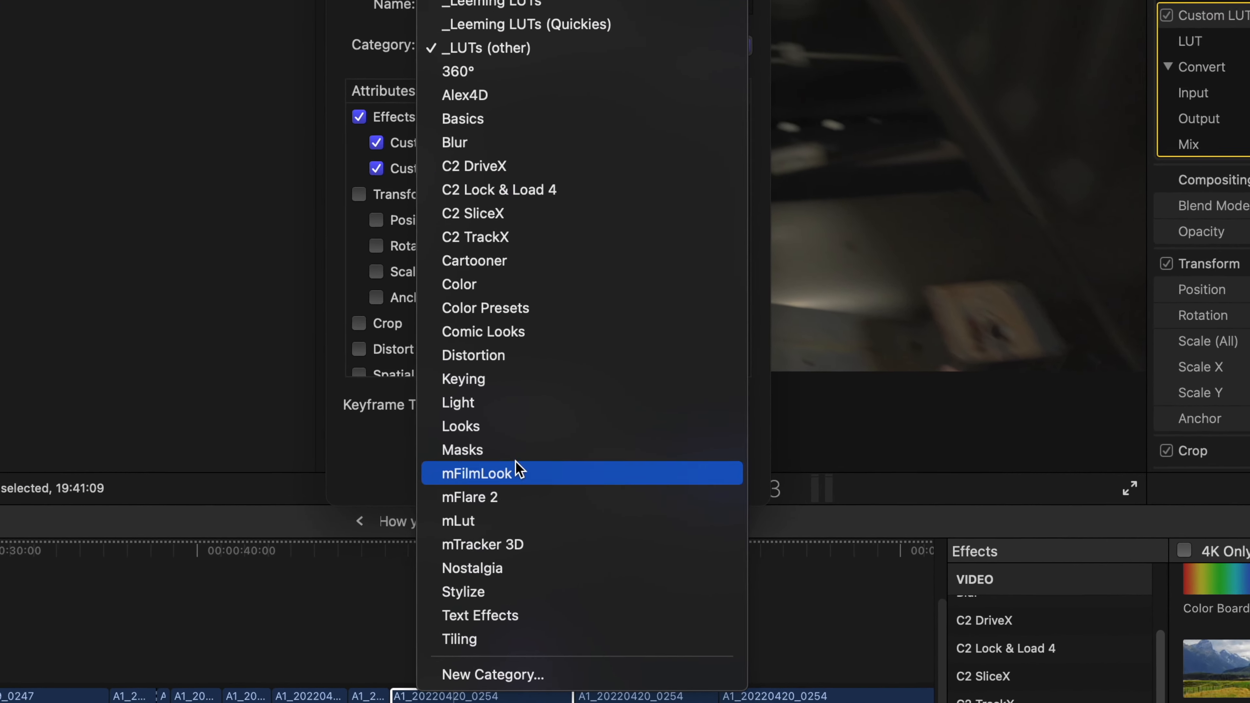
pyautogui.click(356, 442)
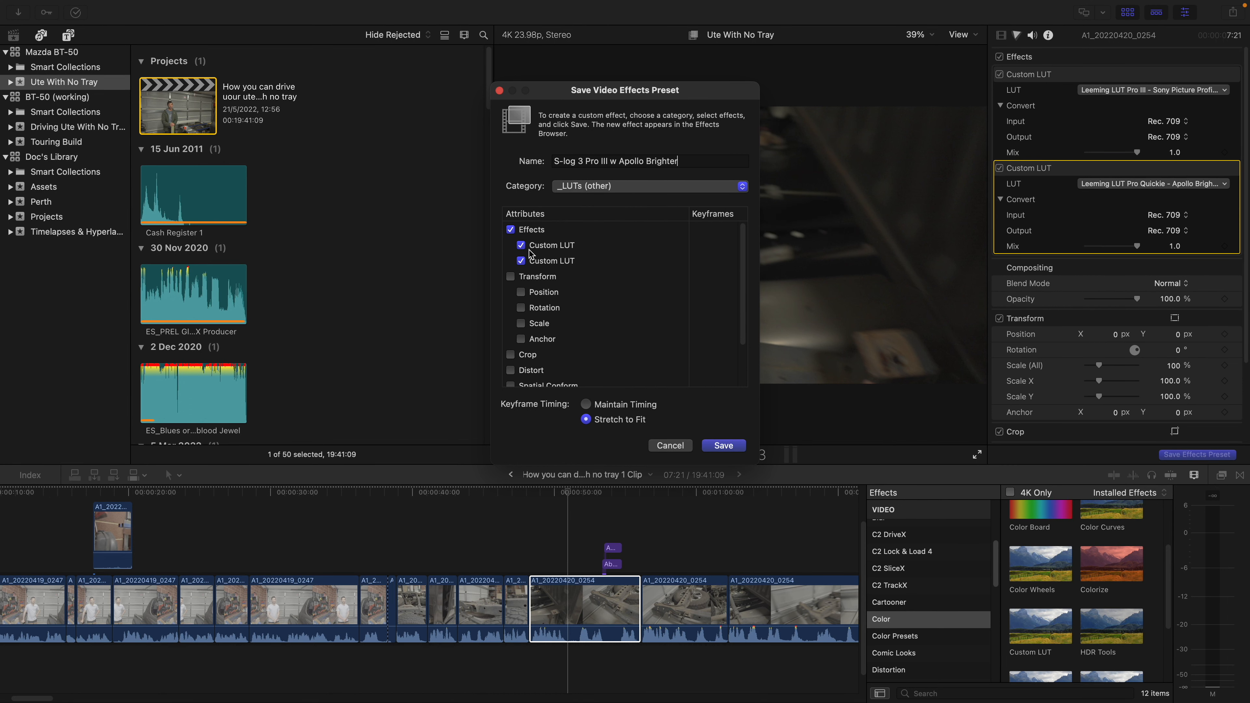
# Step: Review the preset's attributes and available categories, and dismiss the preset without saving it
pyautogui.scroll(-3, 550, 335)
pyautogui.scroll(3, 546, 315)
pyautogui.click(599, 190)
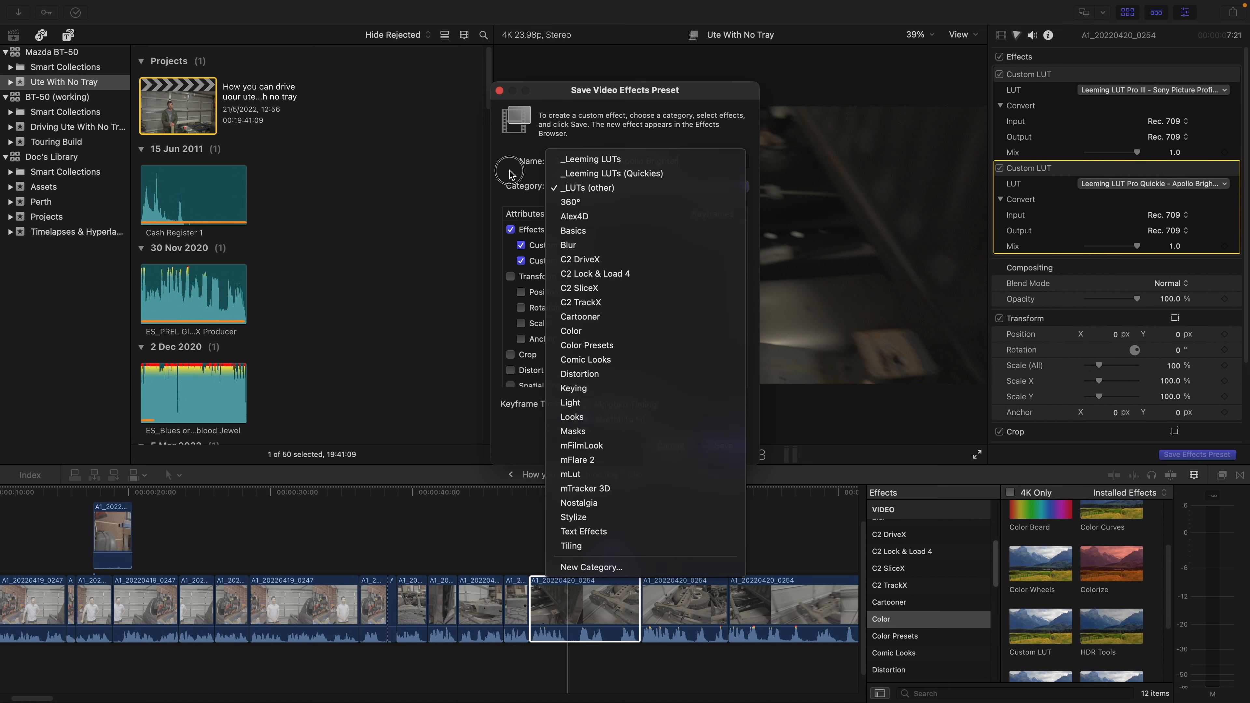
pyautogui.press('Escape')
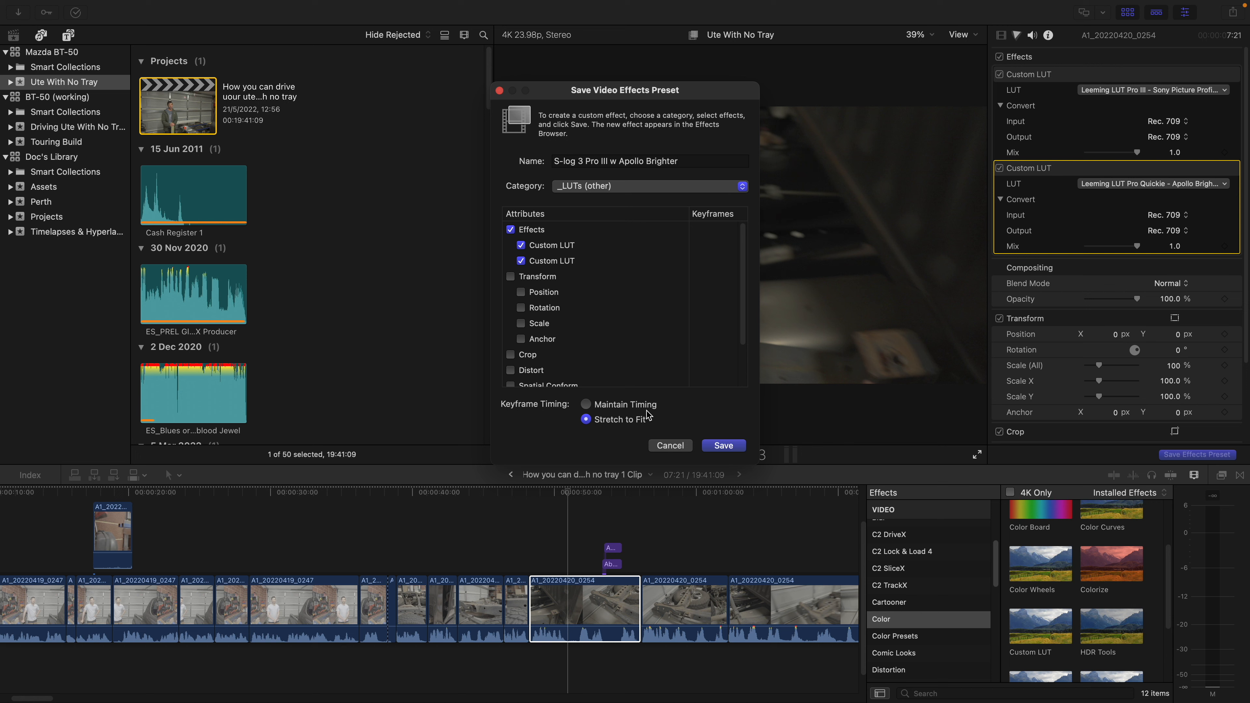
pyautogui.click(671, 445)
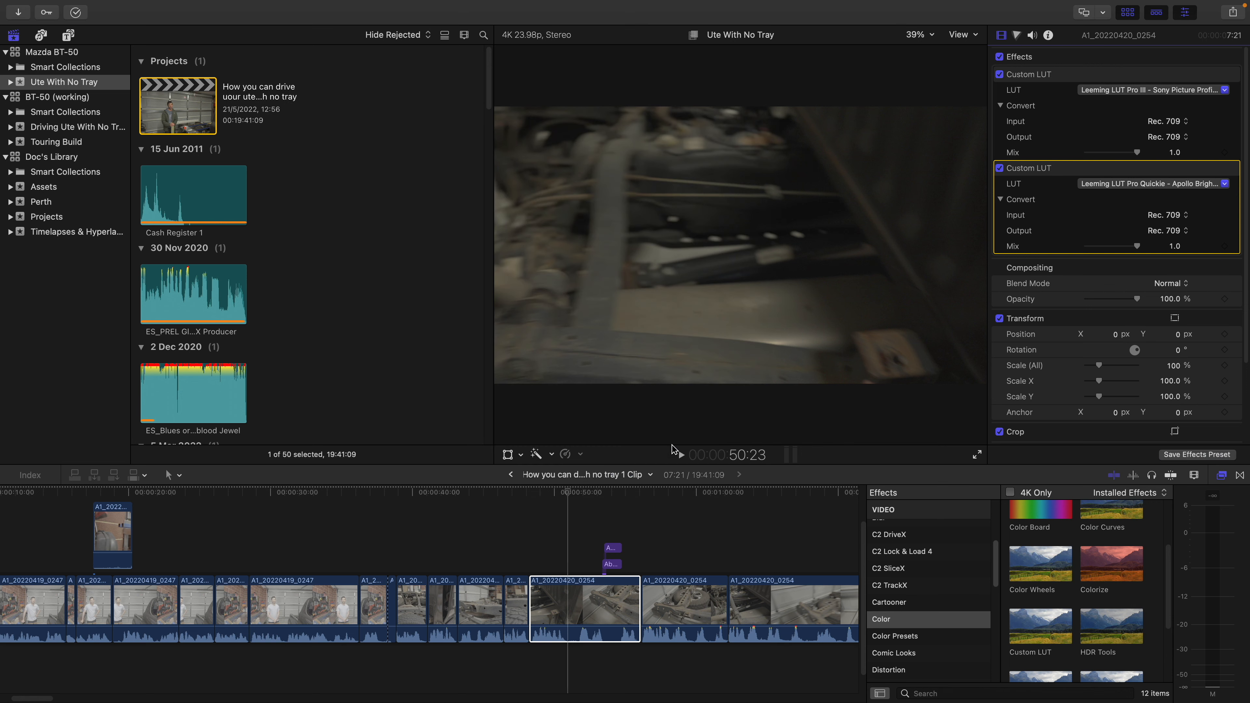
# Step: Browse and preview the saved presets in the _Leeming LUTs and _Leeming LUTs (Quickies) effect categories
pyautogui.scroll(5, 973, 560)
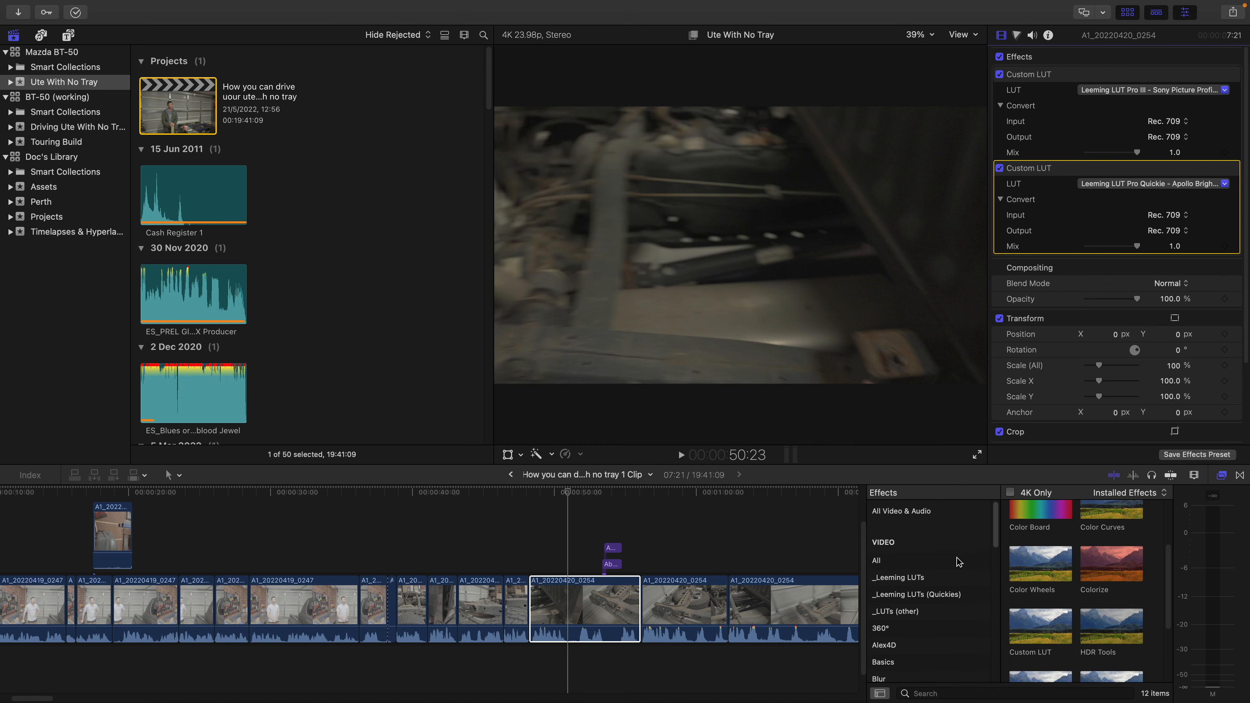
pyautogui.click(916, 575)
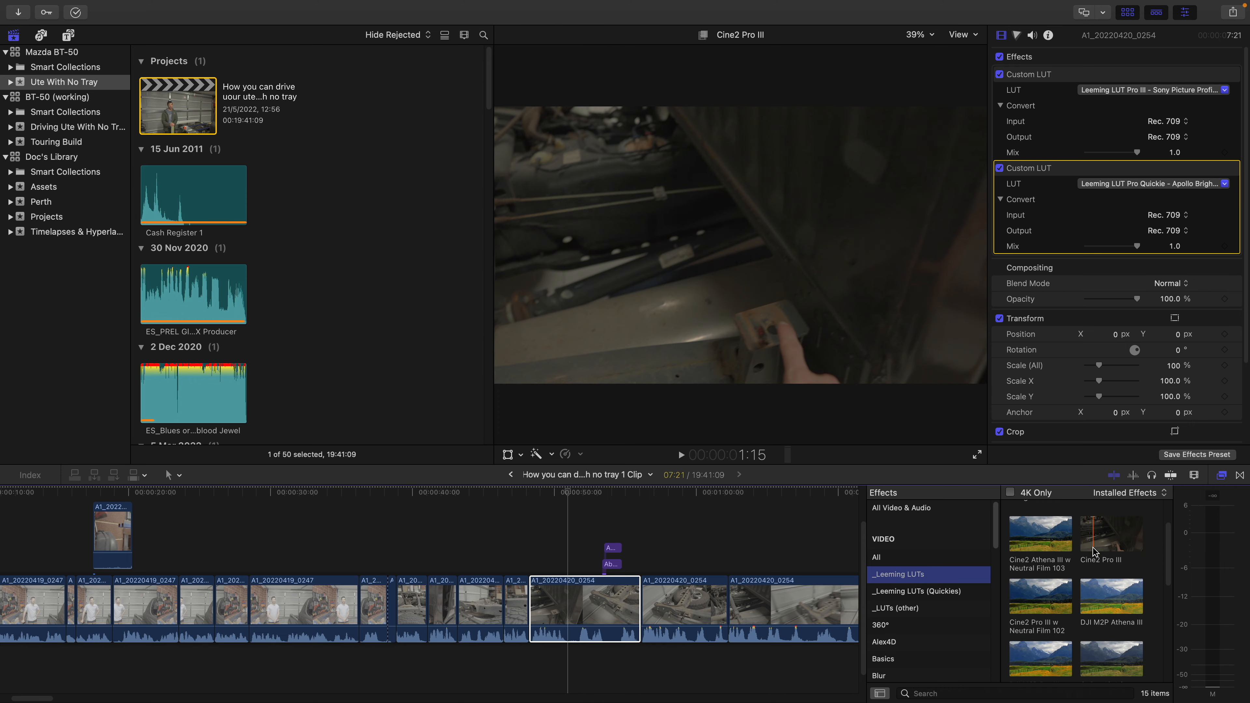
pyautogui.scroll(2, 1013, 560)
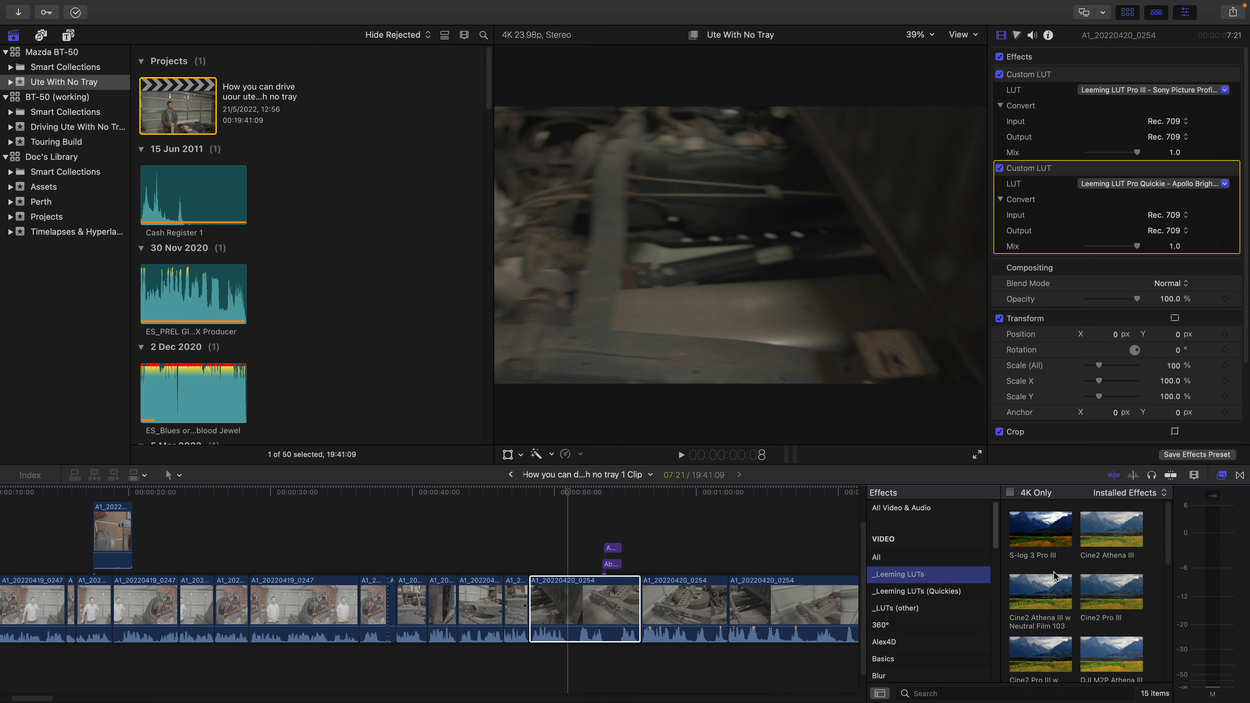
pyautogui.scroll(-3, 1038, 596)
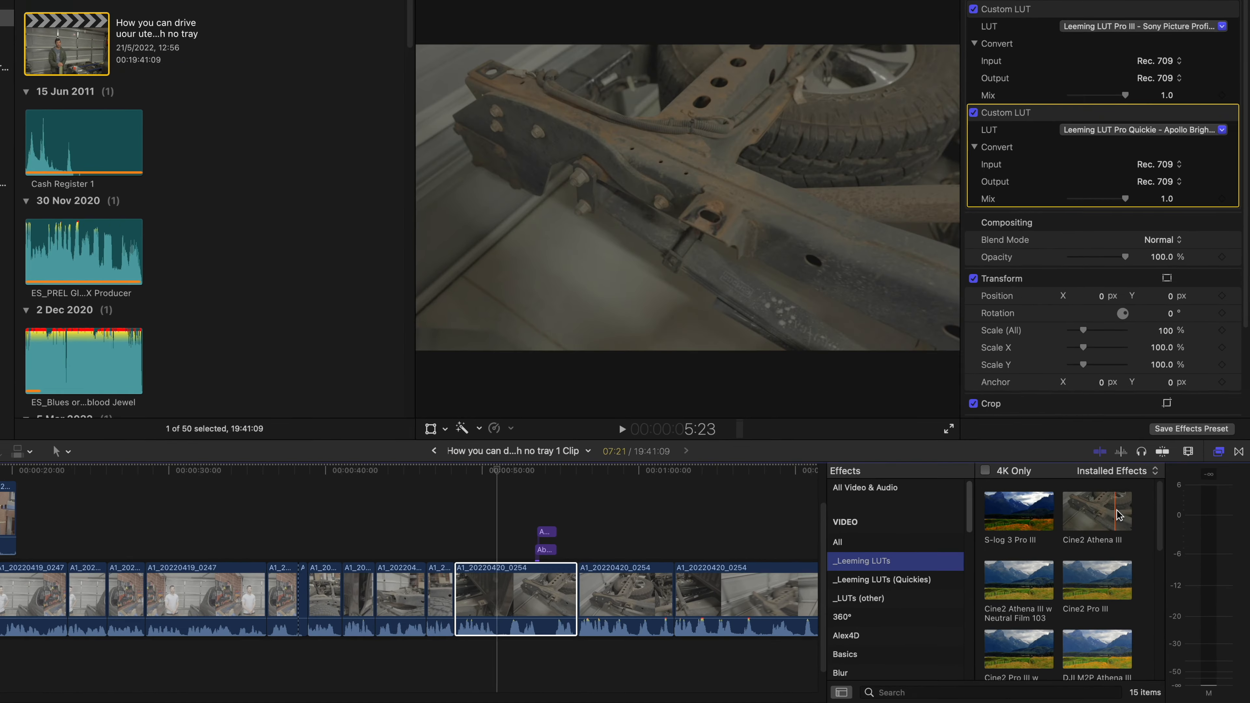
pyautogui.scroll(3, 1053, 590)
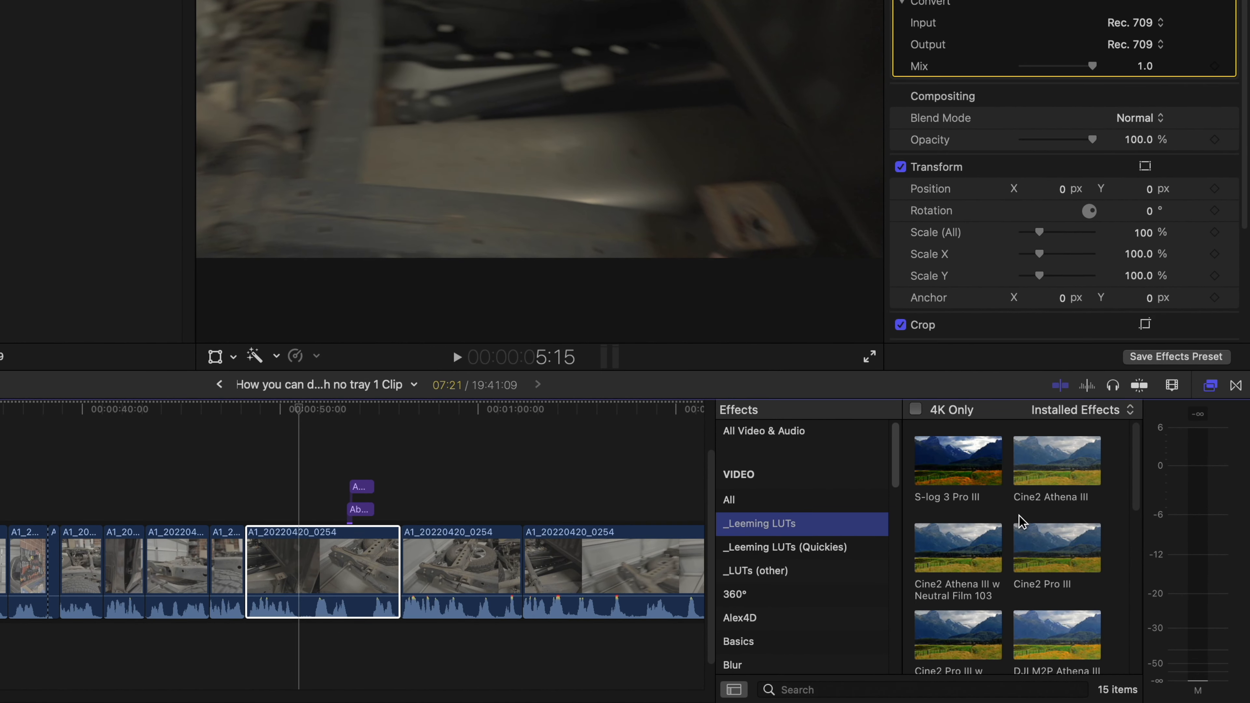
pyautogui.scroll(-3, 1049, 510)
pyautogui.scroll(-3, 1048, 511)
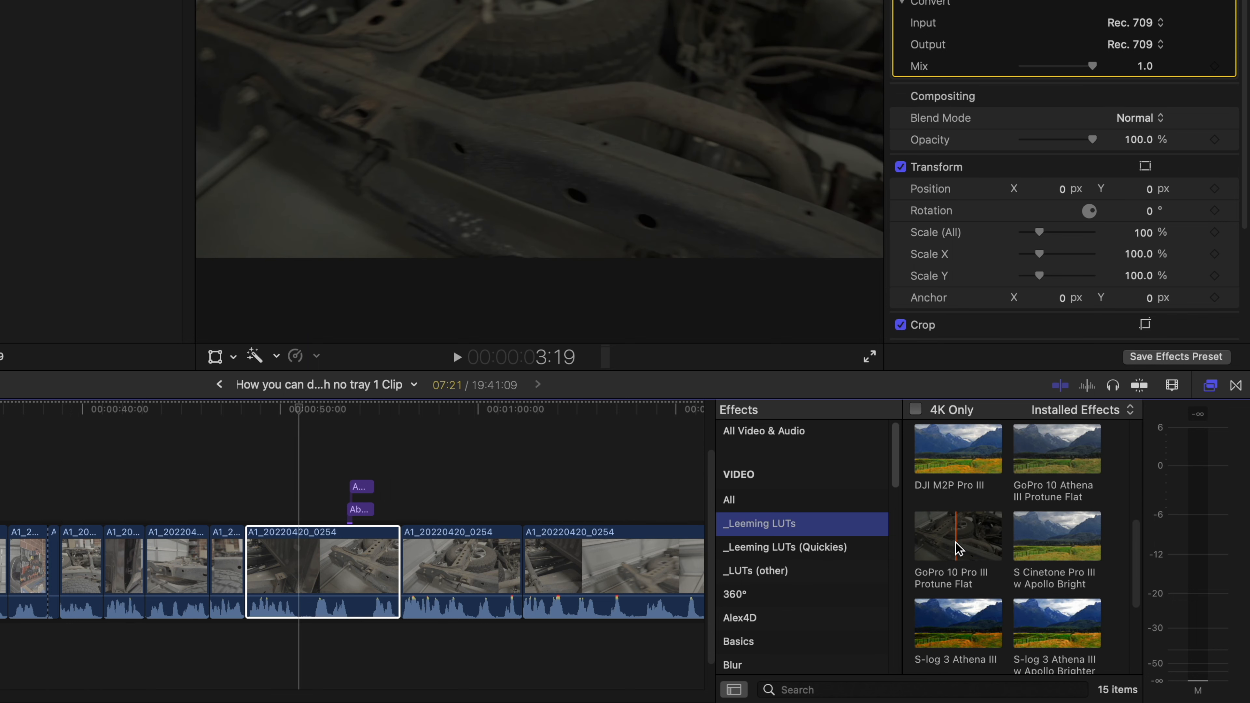
pyautogui.press('Down')
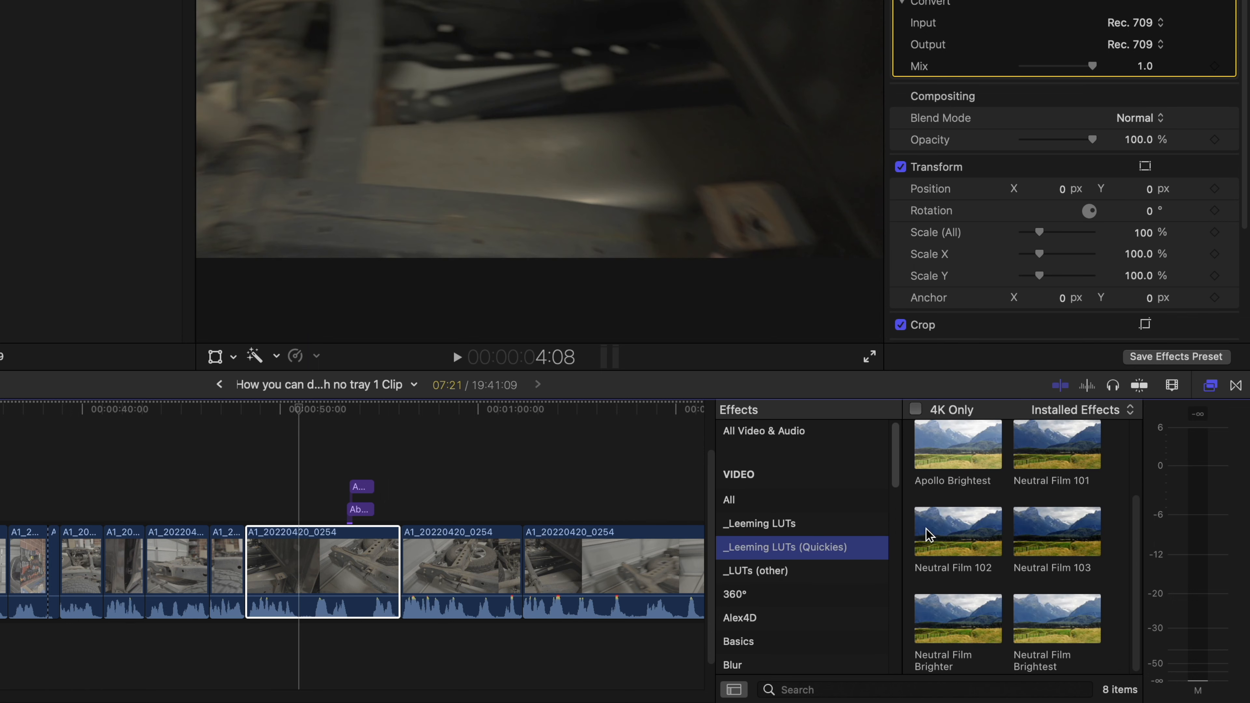